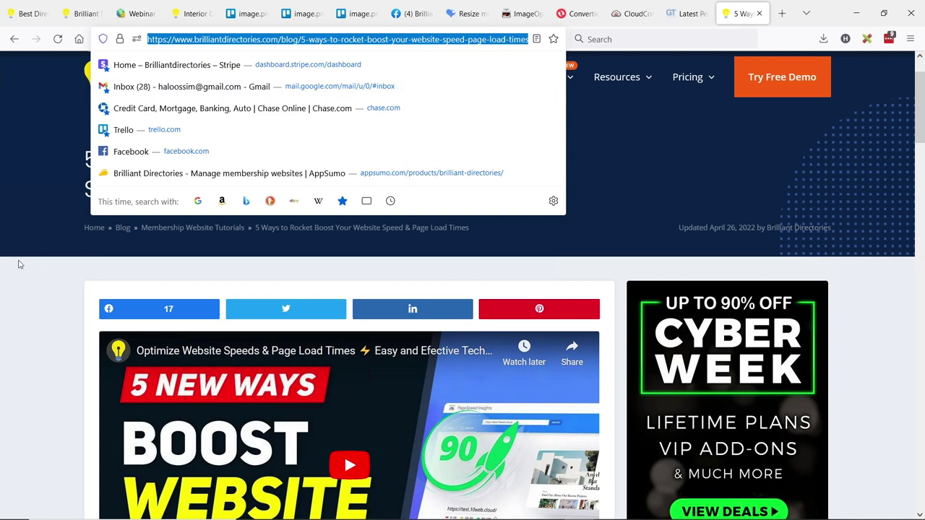
Step: Review the topics covered in the website speed article, highlighting the entry about using ImageKit for image delivery
{"action": "left_click", "coordinate": [40, 265]}
{"action": "scroll", "coordinate": [192, 206], "scroll_direction": "down", "scroll_amount": 5}
{"action": "scroll", "coordinate": [191, 206], "scroll_direction": "down", "scroll_amount": 3}
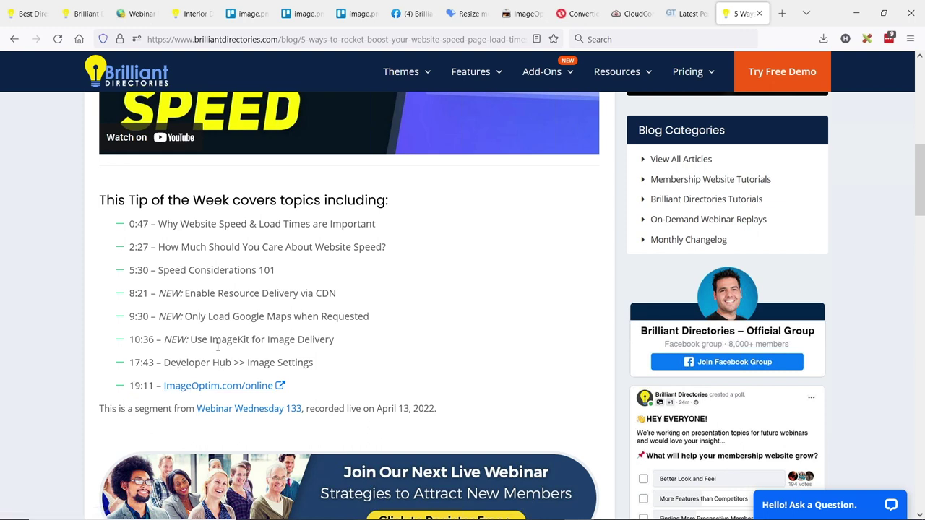
{"action": "left_click_drag", "start_coordinate": [208, 339], "coordinate": [327, 338]}
{"action": "left_click", "coordinate": [328, 339]}
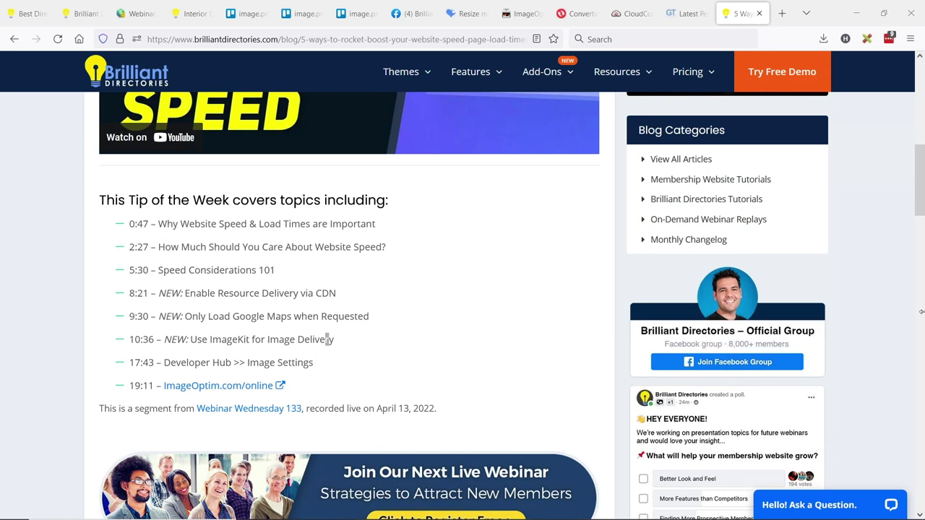
Step: Switch to the slide presentation and advance to the "Live Website Example: Before & After" slide
{"action": "key", "text": "alt+Tab"}
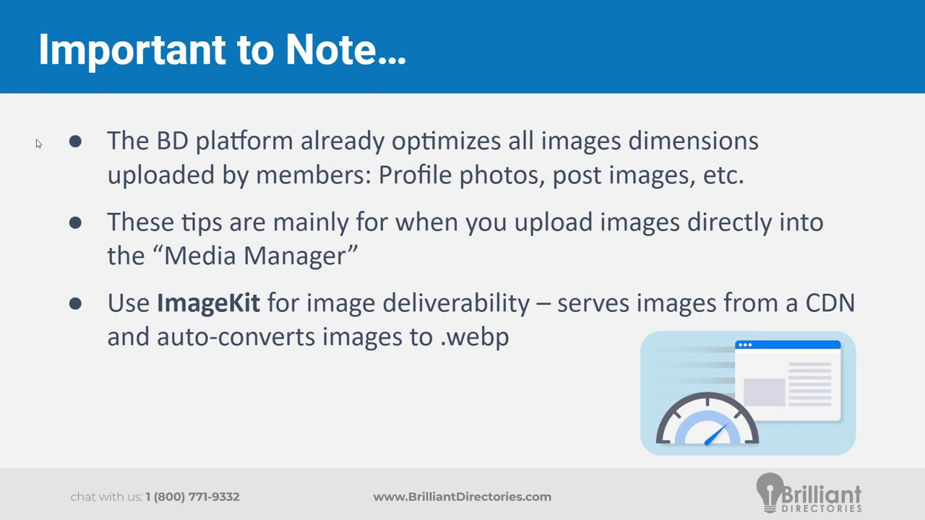
{"action": "key", "text": "Right"}
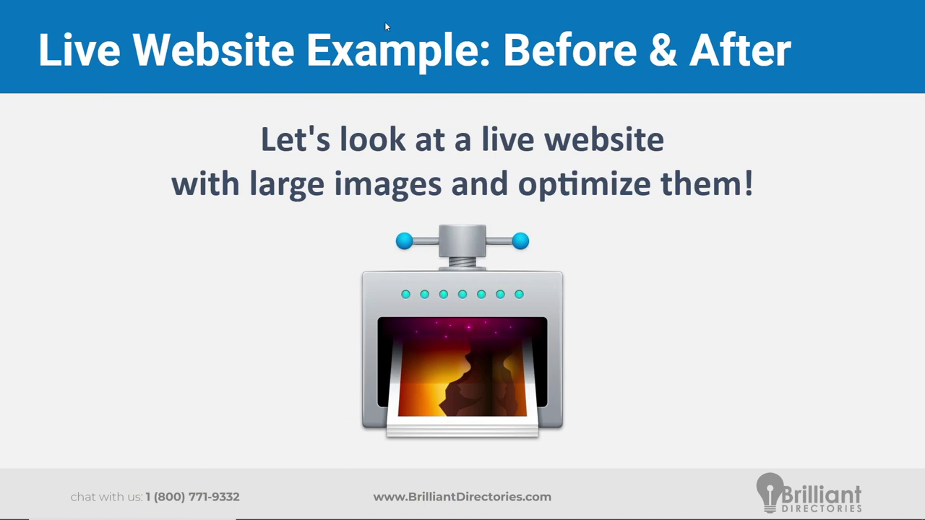
Step: Switch back to the browser and examine the hero banner and the three member images on the webinardemo.directoryup.com homepage
{"action": "key", "text": "alt+Tab"}
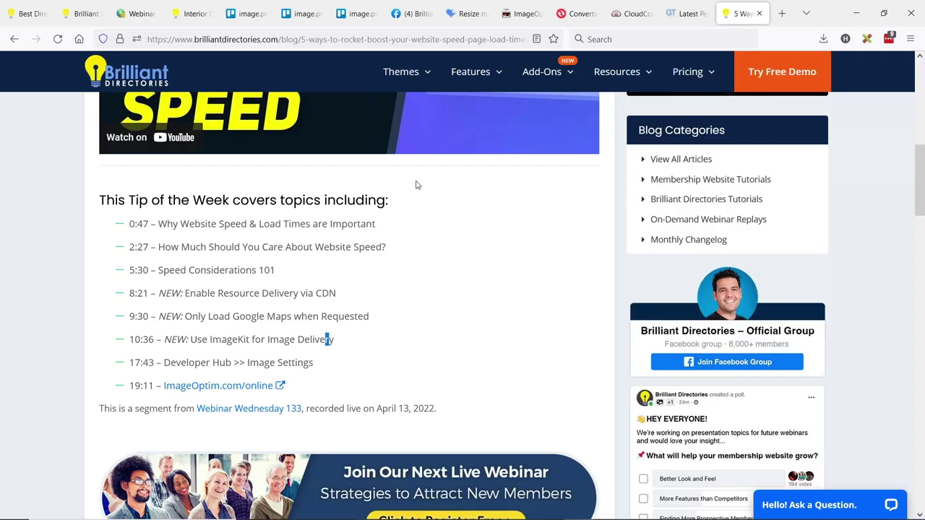
{"action": "left_click", "coordinate": [192, 13]}
{"action": "scroll", "coordinate": [508, 273], "scroll_direction": "up", "scroll_amount": 1}
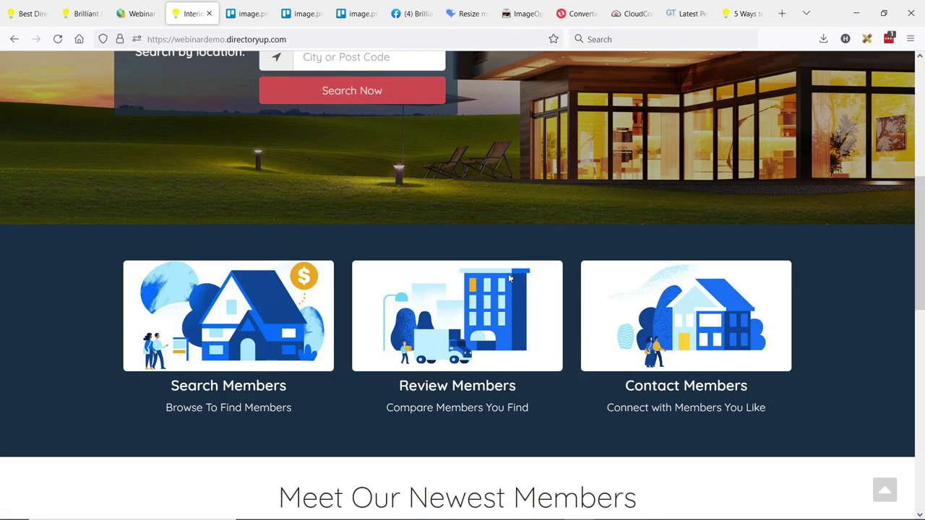
{"action": "scroll", "coordinate": [508, 273], "scroll_direction": "up", "scroll_amount": 5}
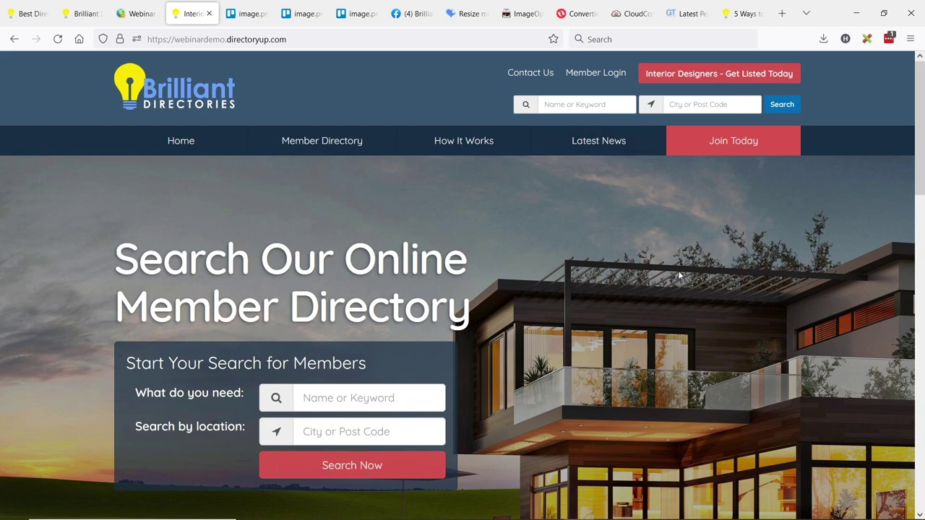
{"action": "scroll", "coordinate": [692, 275], "scroll_direction": "down", "scroll_amount": 1}
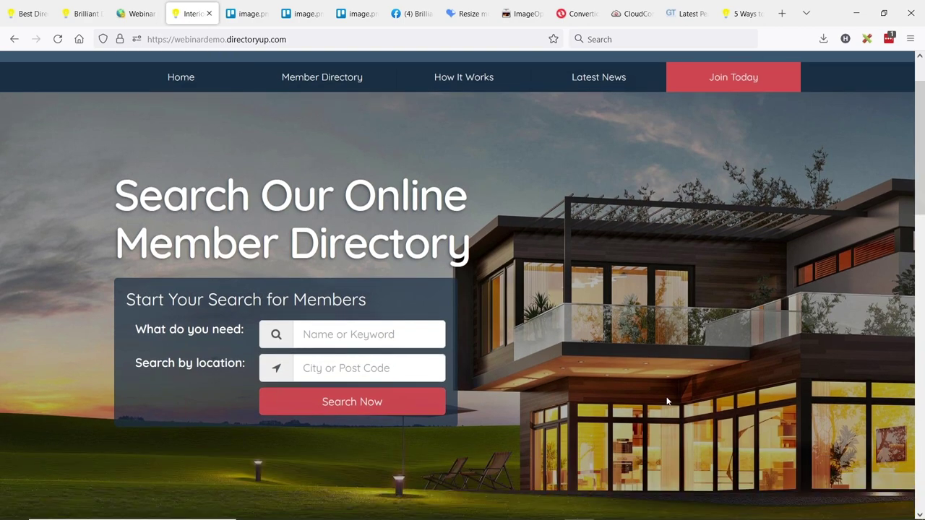
{"action": "scroll", "coordinate": [667, 401], "scroll_direction": "down", "scroll_amount": 1}
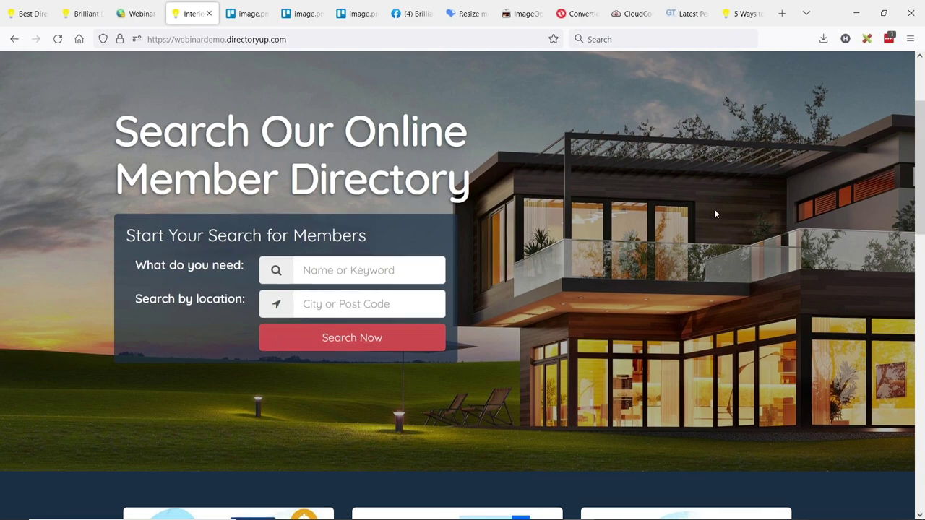
{"action": "scroll", "coordinate": [714, 209], "scroll_direction": "down", "scroll_amount": 4}
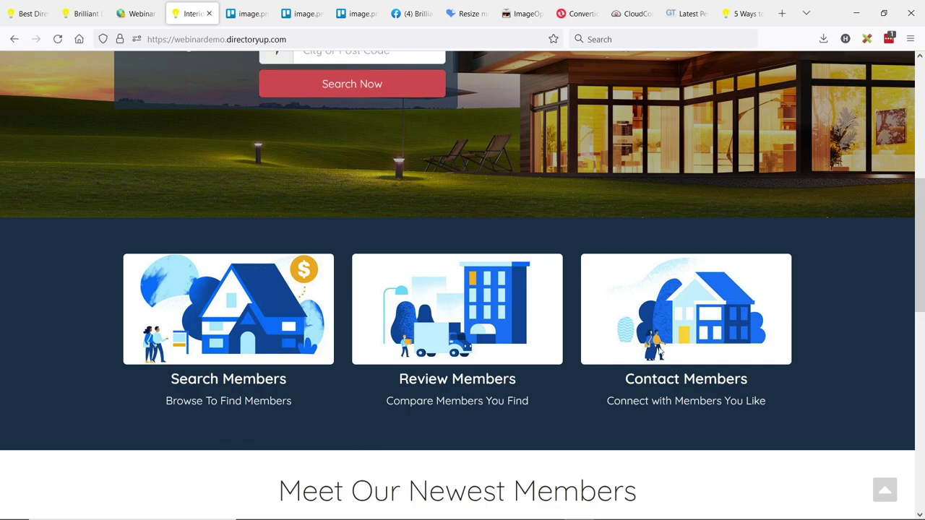
{"action": "scroll", "coordinate": [484, 280], "scroll_direction": "up", "scroll_amount": 5}
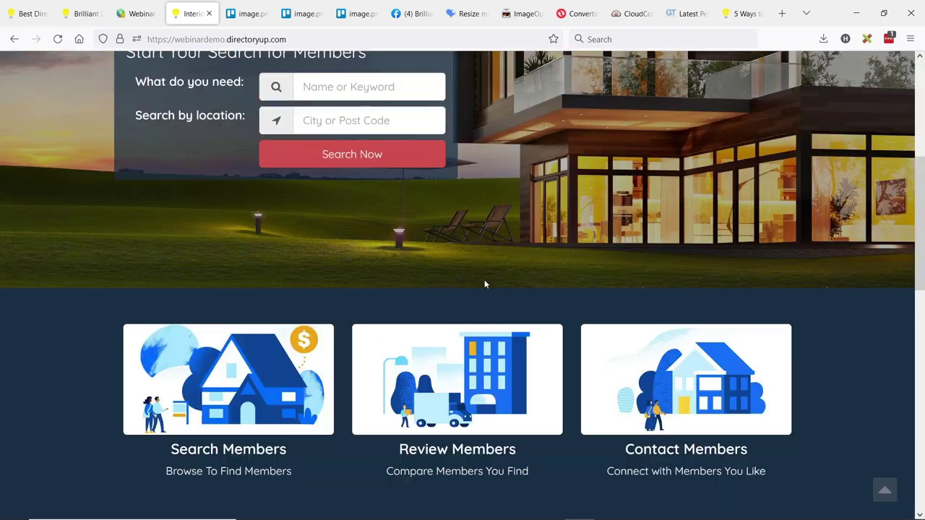
{"action": "scroll", "coordinate": [483, 282], "scroll_direction": "up", "scroll_amount": 2}
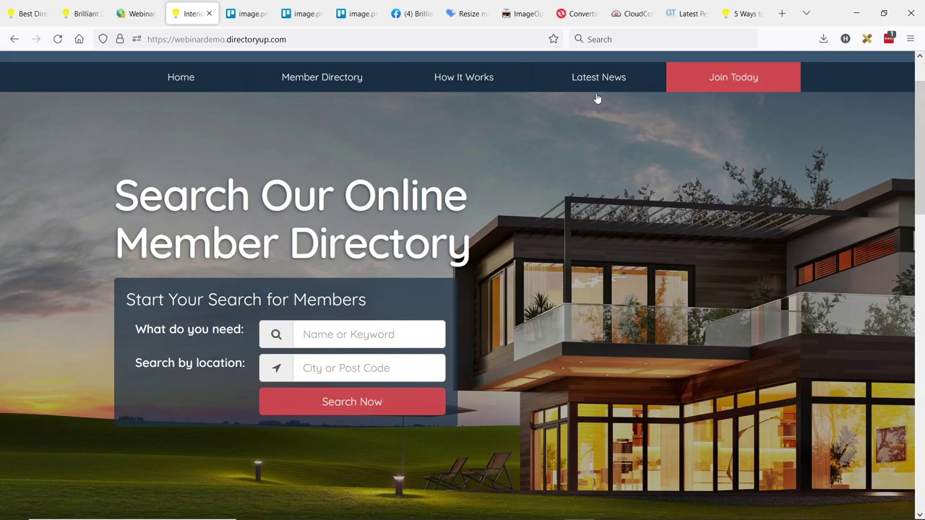
Step: Review the GTmetrix performance report for webinardemo.directoryup.com, including its top issues and page size breakdown
{"action": "left_click", "coordinate": [683, 14]}
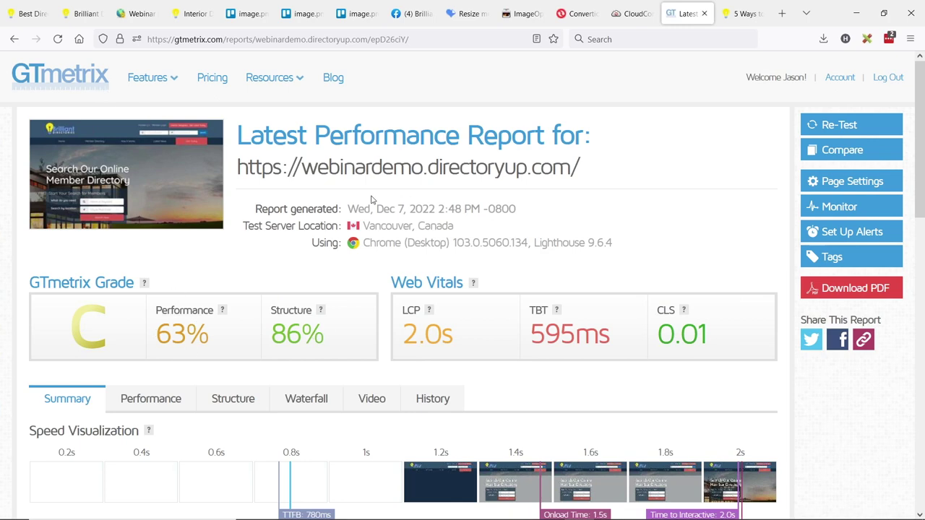
{"action": "scroll", "coordinate": [346, 211], "scroll_direction": "down", "scroll_amount": 2}
{"action": "scroll", "coordinate": [347, 211], "scroll_direction": "down", "scroll_amount": 10}
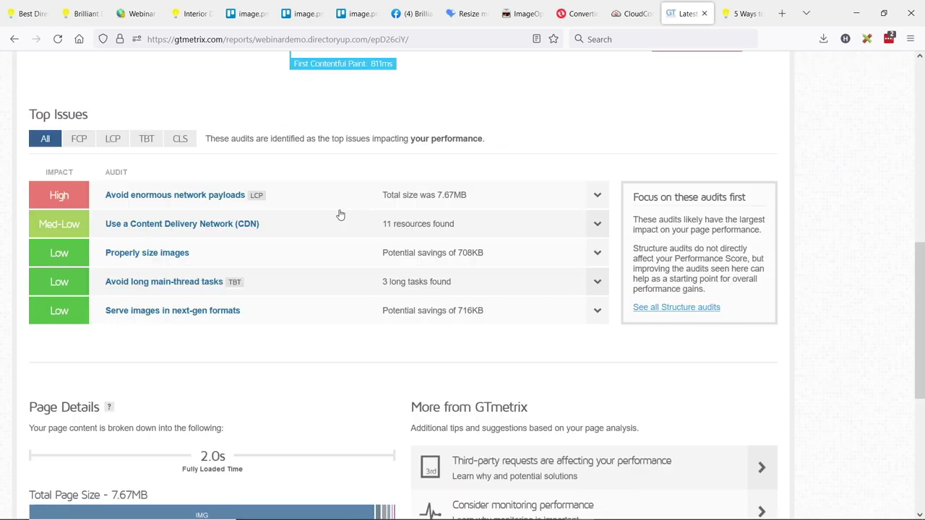
{"action": "scroll", "coordinate": [333, 216], "scroll_direction": "down", "scroll_amount": 2}
{"action": "mouse_move", "coordinate": [175, 347]}
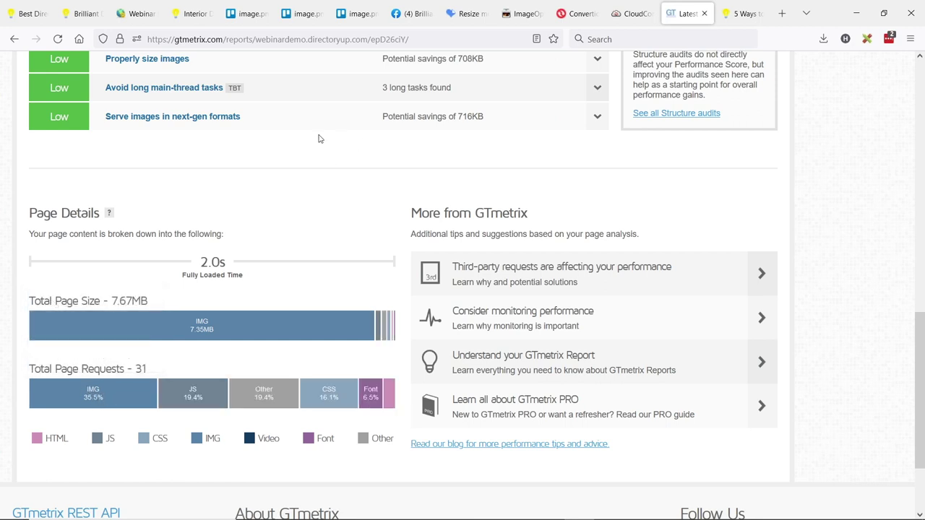
Step: Inspect the homepage's hero section and open its background image, hero-house-copy.jpg, in a new tab
{"action": "left_click", "coordinate": [176, 10]}
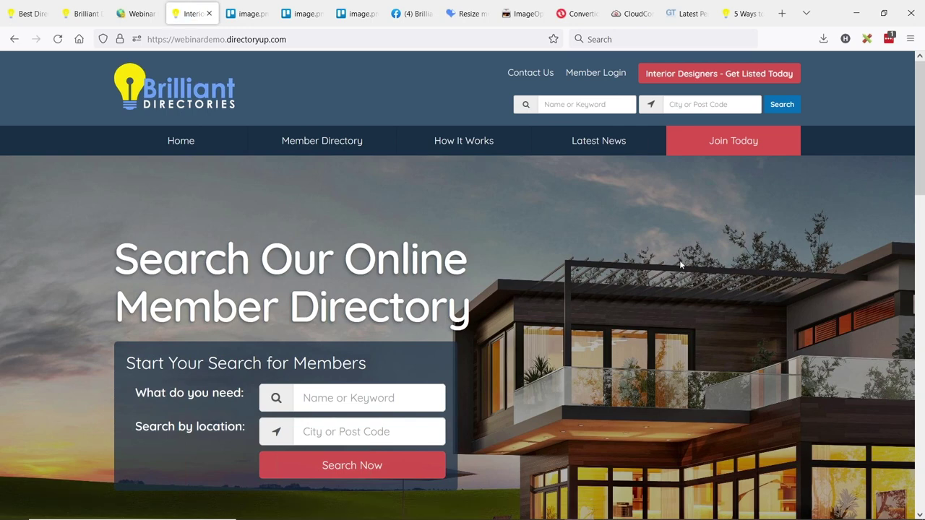
{"action": "right_click", "coordinate": [6, 175]}
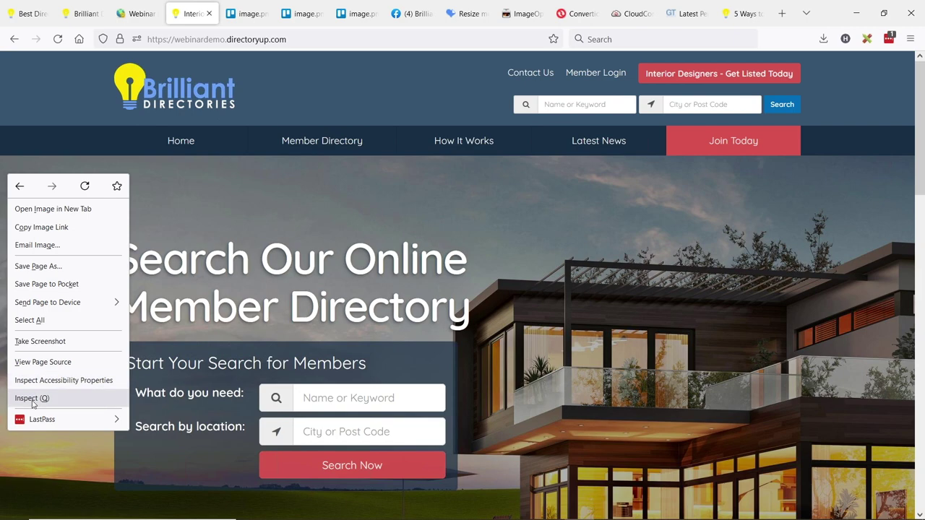
{"action": "left_click", "coordinate": [33, 398]}
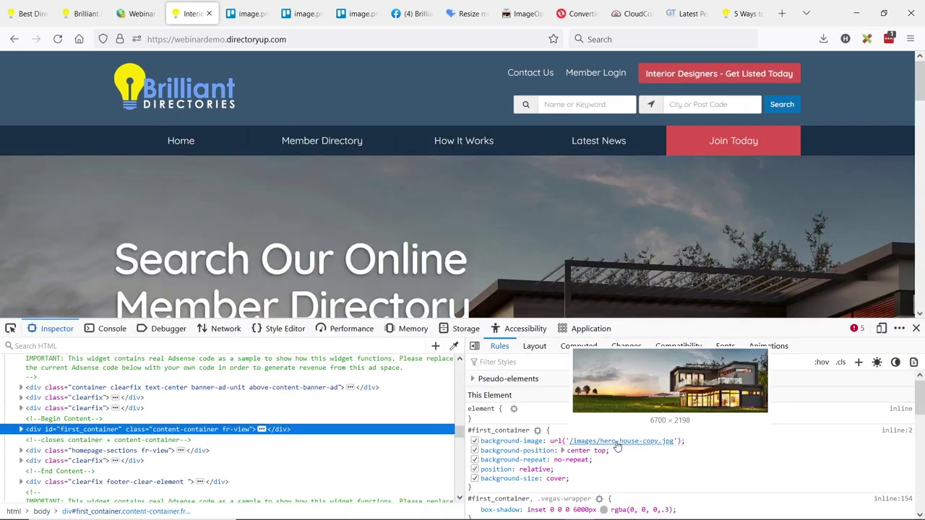
{"action": "left_click", "coordinate": [550, 438]}
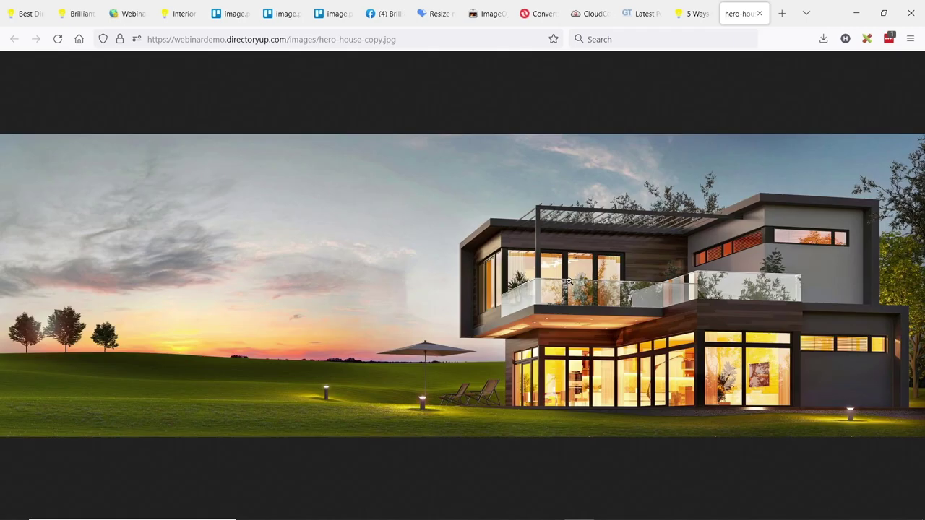
Step: View the hero image at full size and save it to the Desktop as hero-house-copy.jpg
{"action": "left_click", "coordinate": [405, 218]}
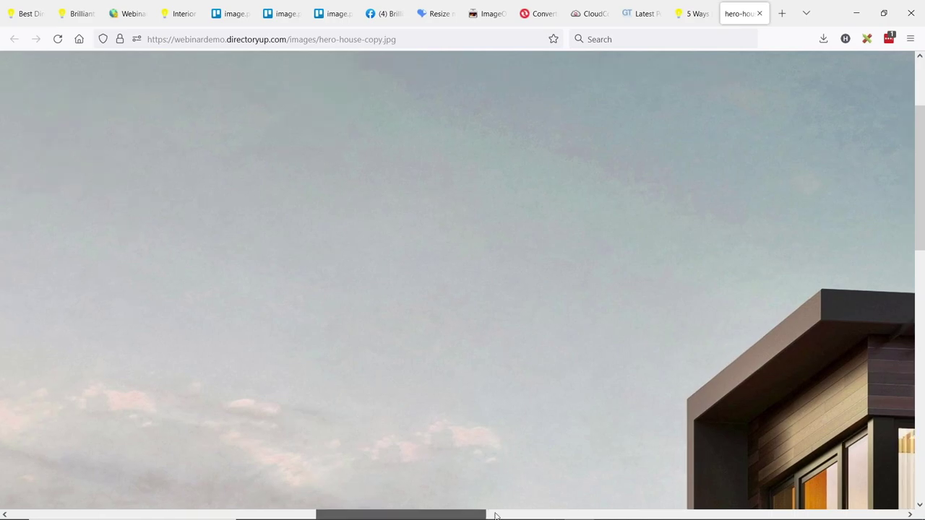
{"action": "left_click_drag", "start_coordinate": [495, 515], "coordinate": [820, 515]}
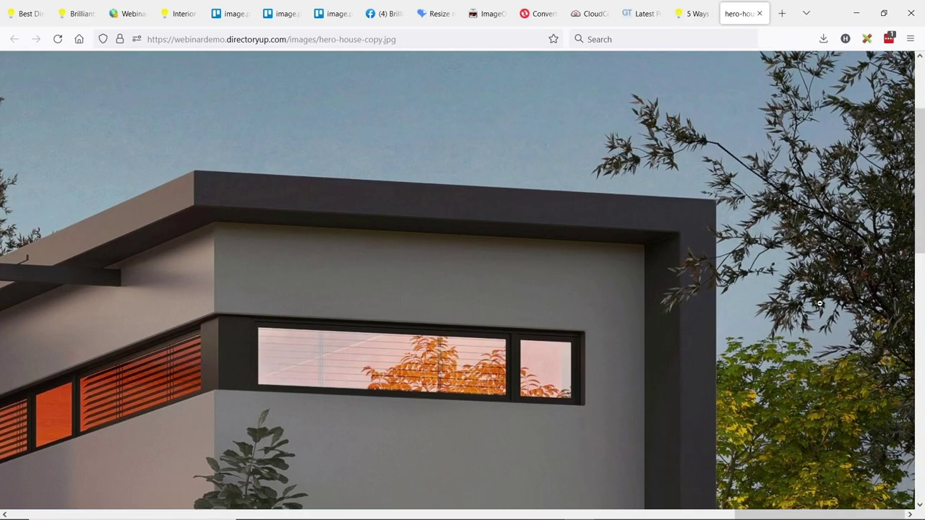
{"action": "scroll", "coordinate": [809, 325], "scroll_direction": "down", "scroll_amount": 8}
{"action": "scroll", "coordinate": [458, 242], "scroll_direction": "up", "scroll_amount": 10}
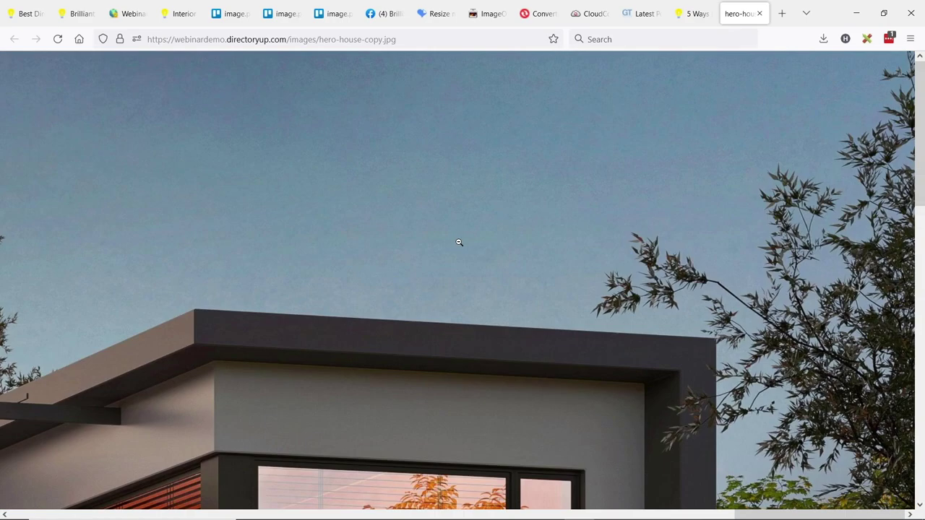
{"action": "right_click", "coordinate": [247, 143]}
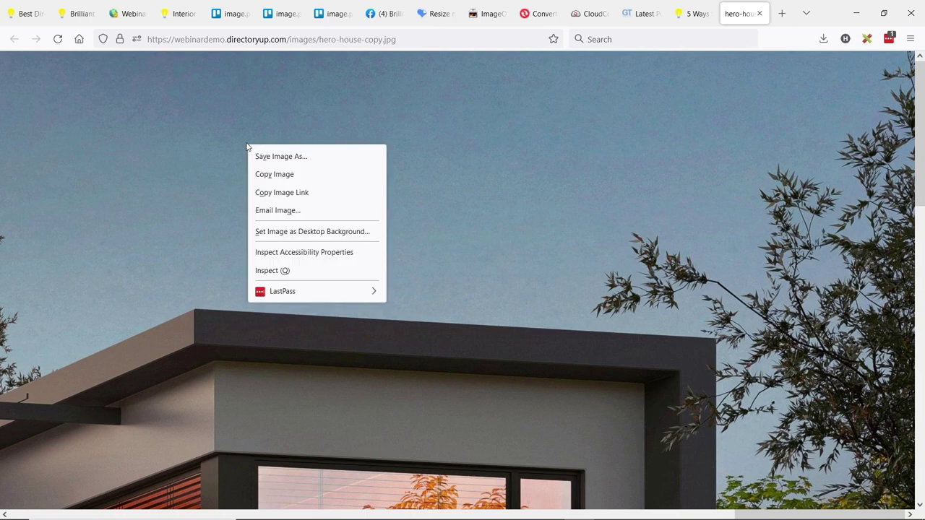
{"action": "left_click", "coordinate": [304, 160]}
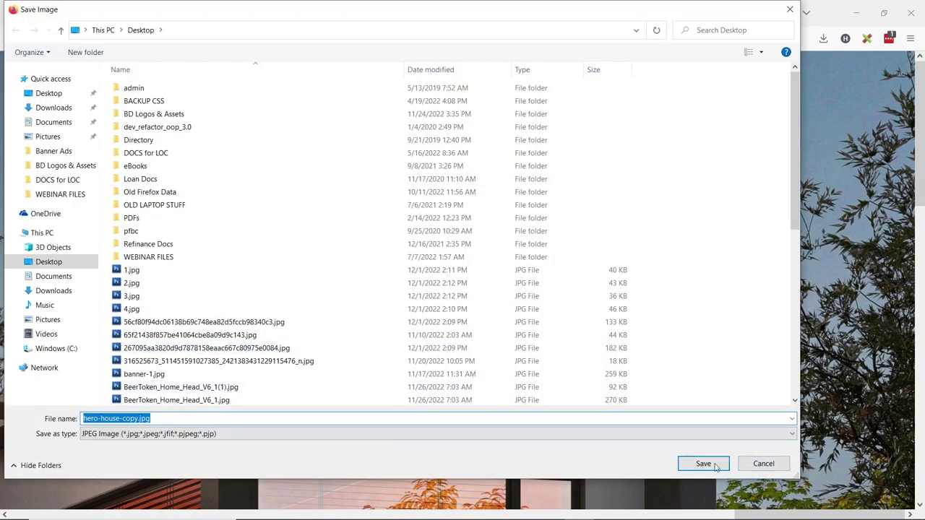
{"action": "left_click", "coordinate": [717, 465]}
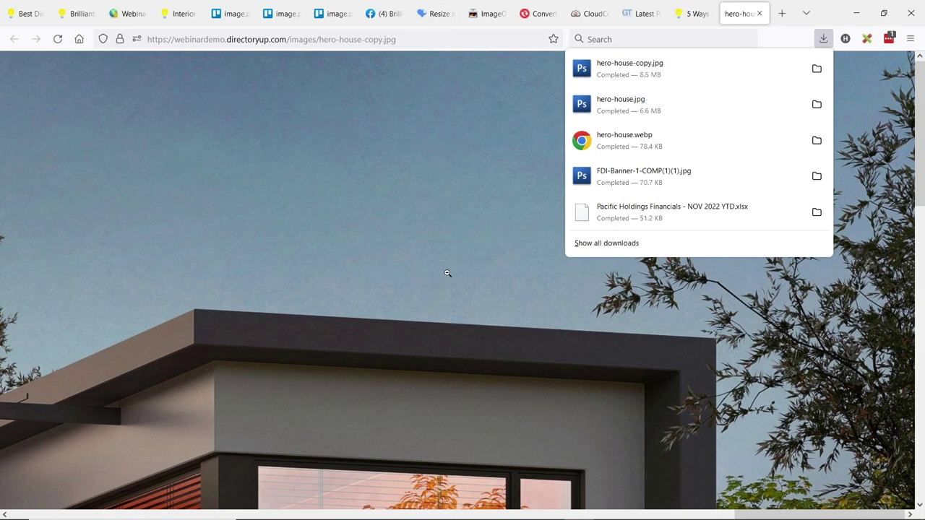
Step: Upload hero-house-copy.jpg from the Desktop to the iLoveIMG image resizer, sorting the files by date modified to find it
{"action": "left_click", "coordinate": [437, 13]}
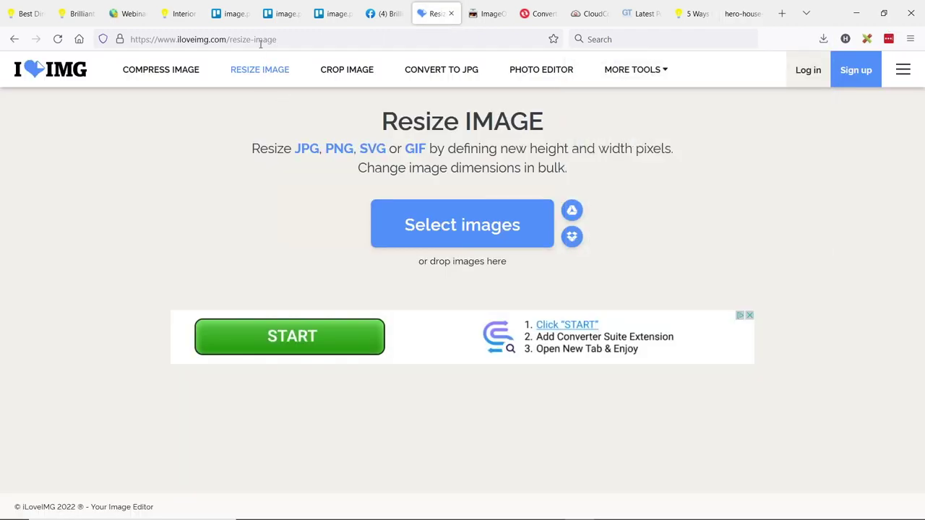
{"action": "left_click", "coordinate": [234, 47]}
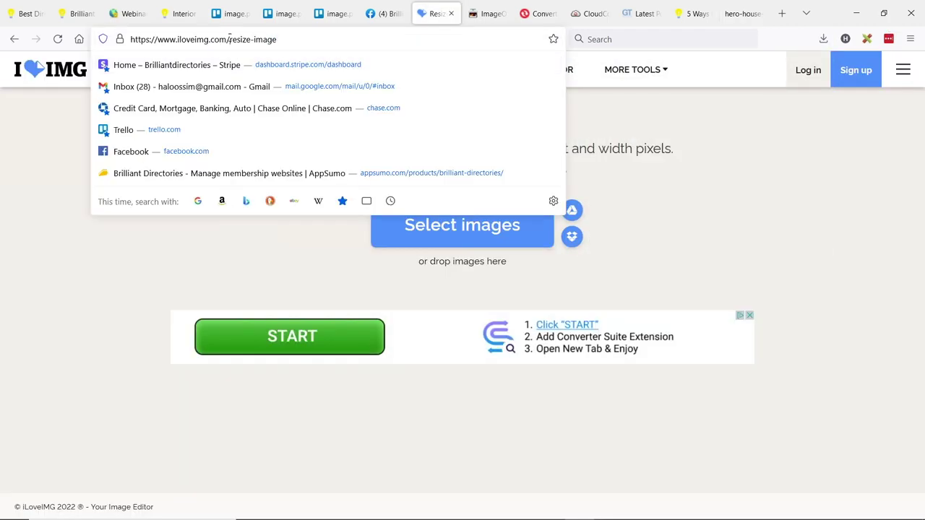
{"action": "left_click", "coordinate": [766, 336]}
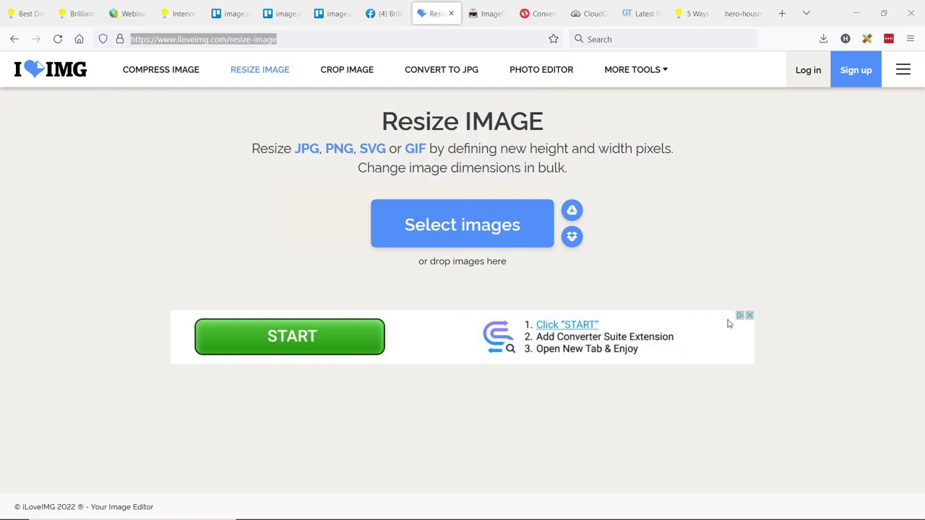
{"action": "left_click", "coordinate": [475, 231]}
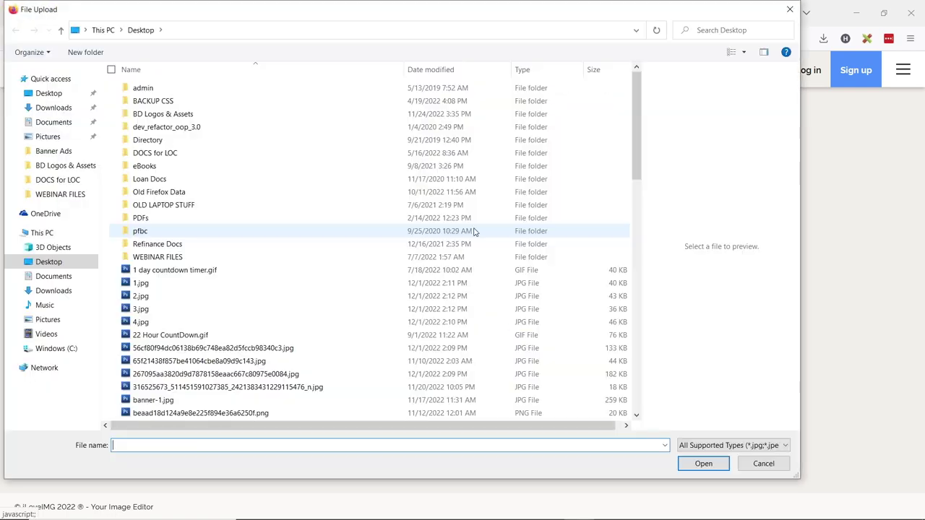
{"action": "left_click", "coordinate": [434, 69]}
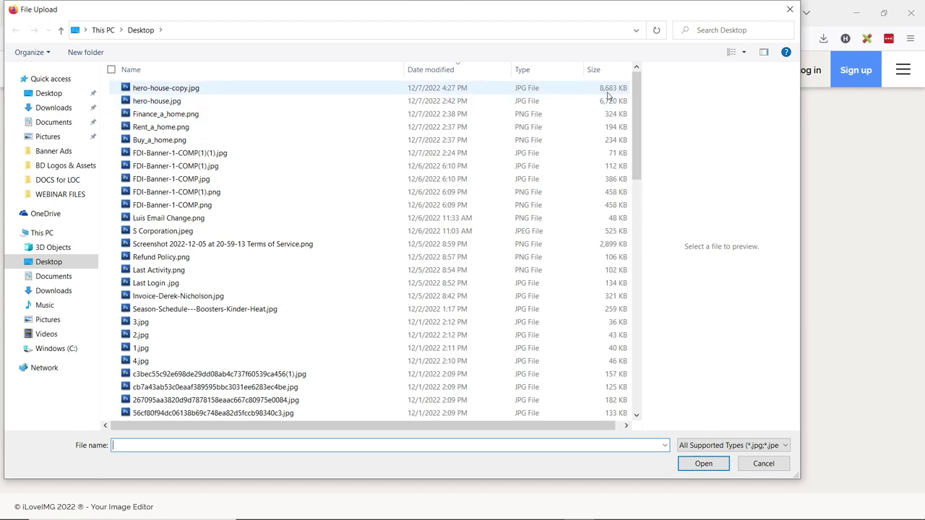
{"action": "double_click", "coordinate": [165, 88]}
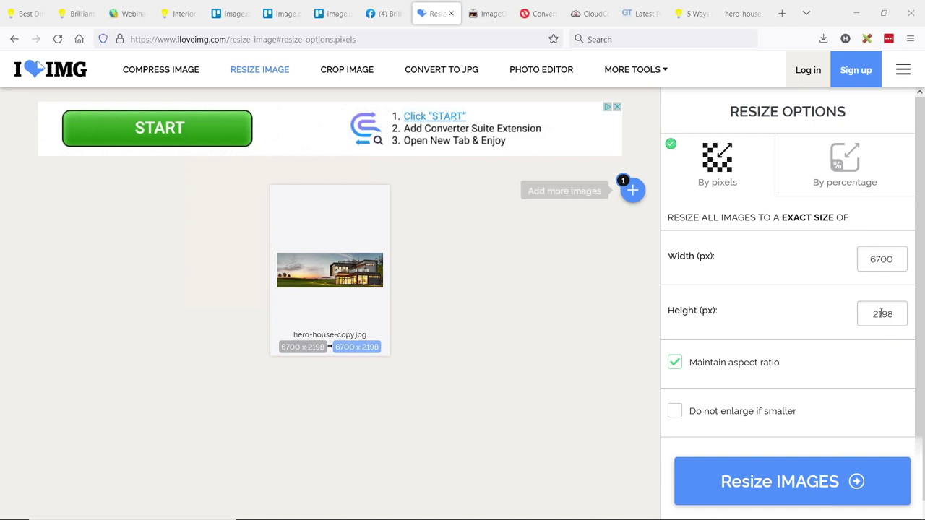
Step: Resize the uploaded image to a width of 2000 px and download the resized file
{"action": "double_click", "coordinate": [881, 258]}
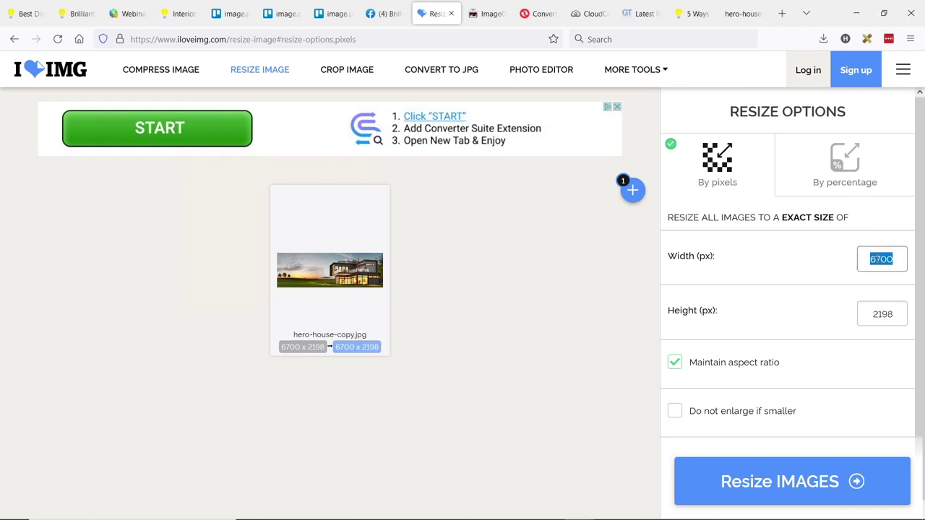
{"action": "type", "text": "2000"}
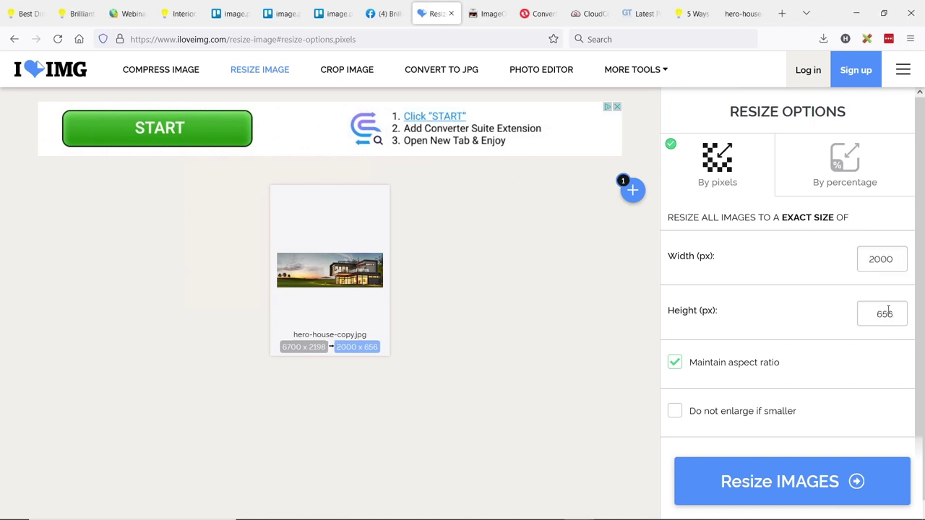
{"action": "left_click", "coordinate": [888, 313]}
{"action": "left_click", "coordinate": [880, 264]}
{"action": "left_click", "coordinate": [789, 490]}
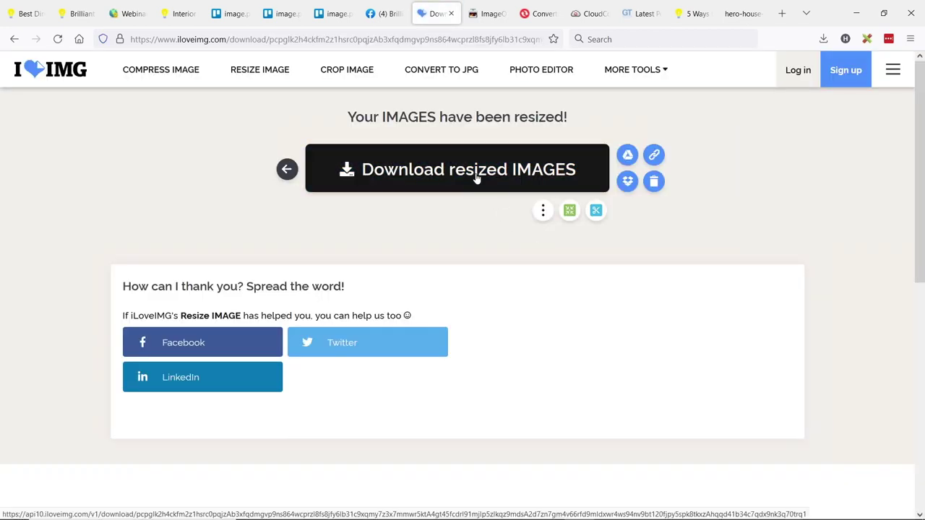
{"action": "left_click", "coordinate": [479, 178]}
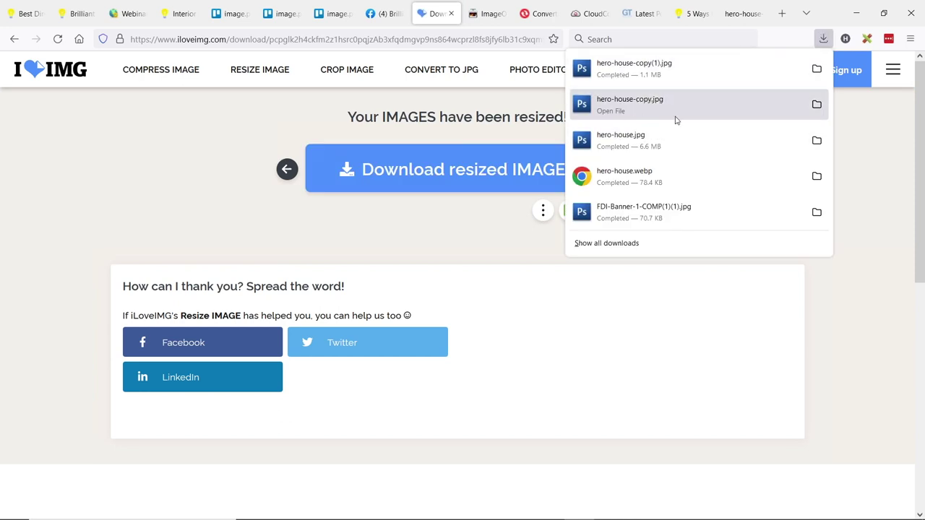
Step: Switch to the ImageOptim online compressor and highlight its web address, imageoptim.com/online
{"action": "left_click", "coordinate": [180, 150]}
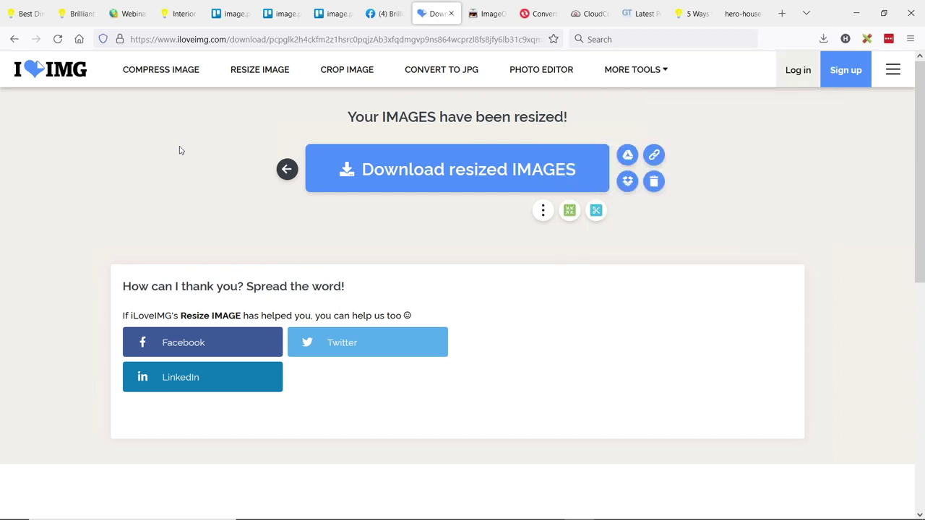
{"action": "left_click", "coordinate": [487, 20]}
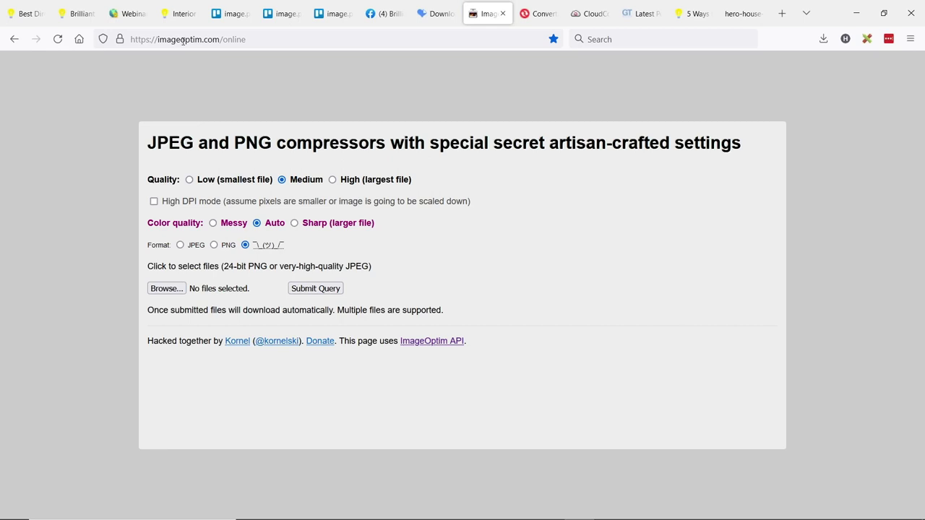
{"action": "left_click", "coordinate": [229, 40]}
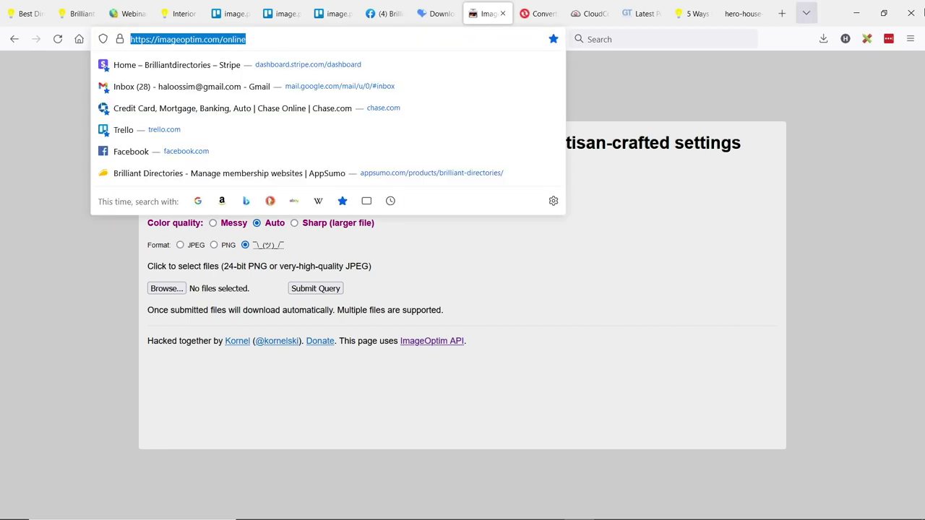
{"action": "left_click", "coordinate": [918, 39]}
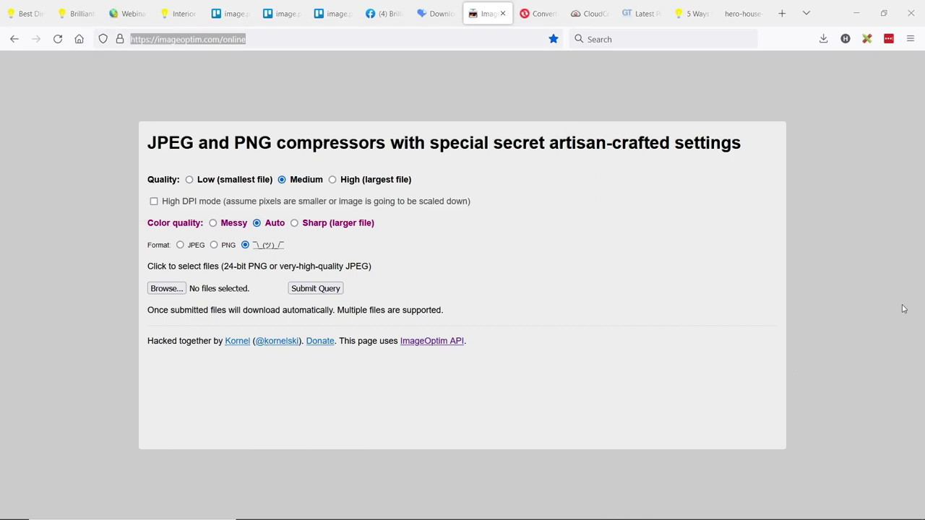
{"action": "left_click", "coordinate": [64, 228]}
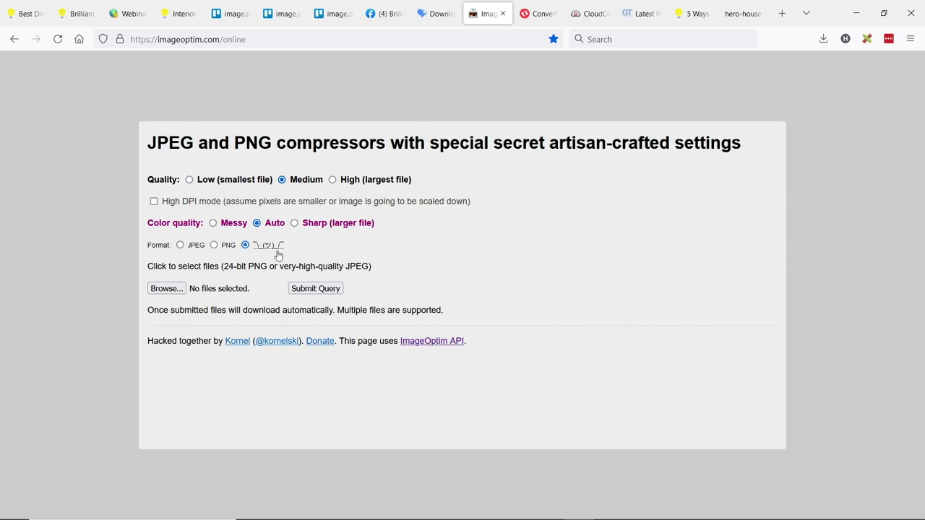
Step: Compress hero-house-copy(1).jpg from the Desktop as a JPEG at High quality and check the file in the download list
{"action": "left_click", "coordinate": [180, 245]}
{"action": "left_click", "coordinate": [159, 291]}
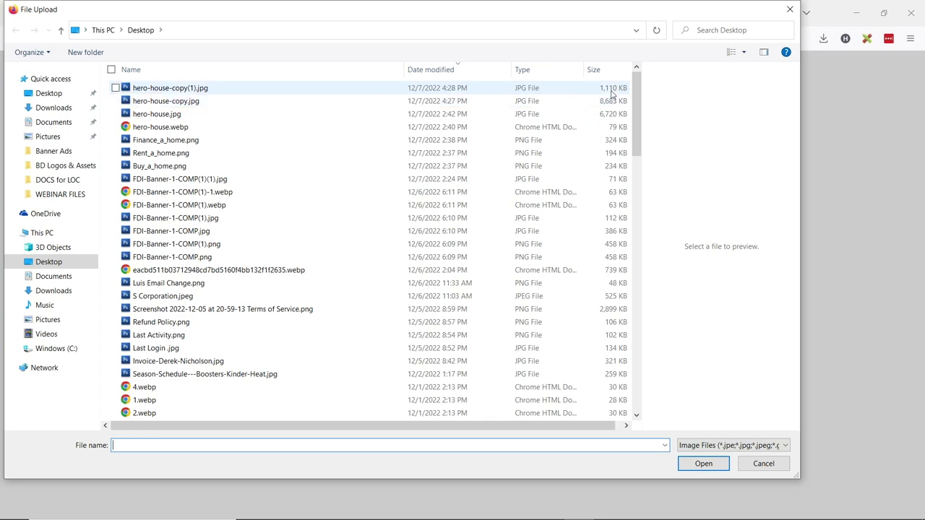
{"action": "double_click", "coordinate": [176, 90]}
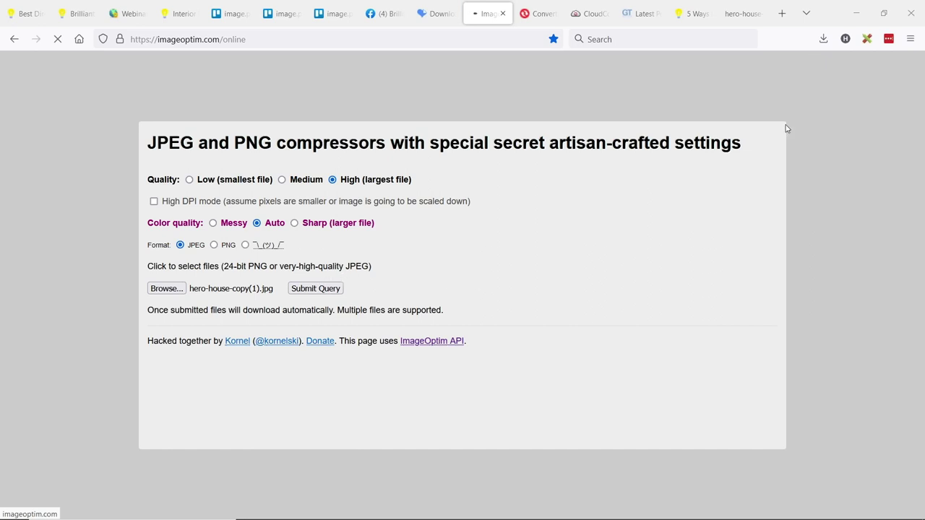
{"action": "left_click", "coordinate": [825, 41]}
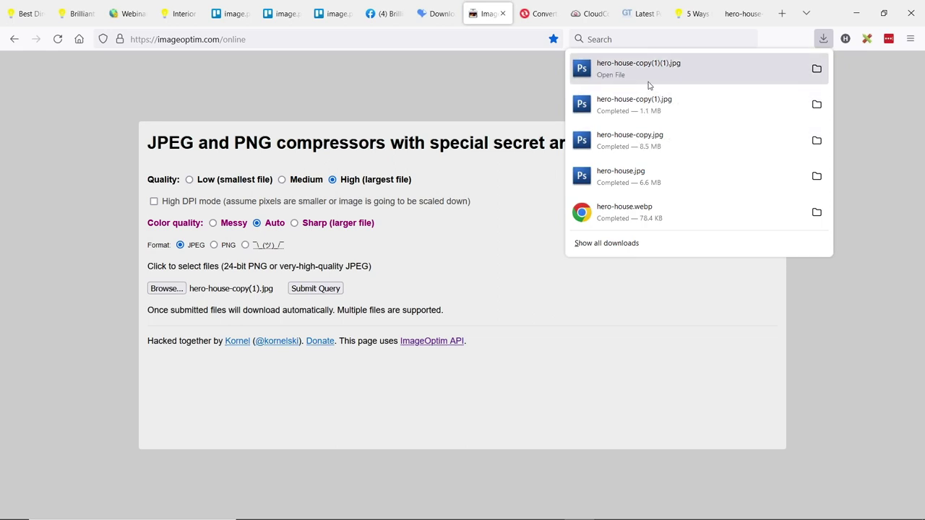
{"action": "left_click", "coordinate": [396, 91]}
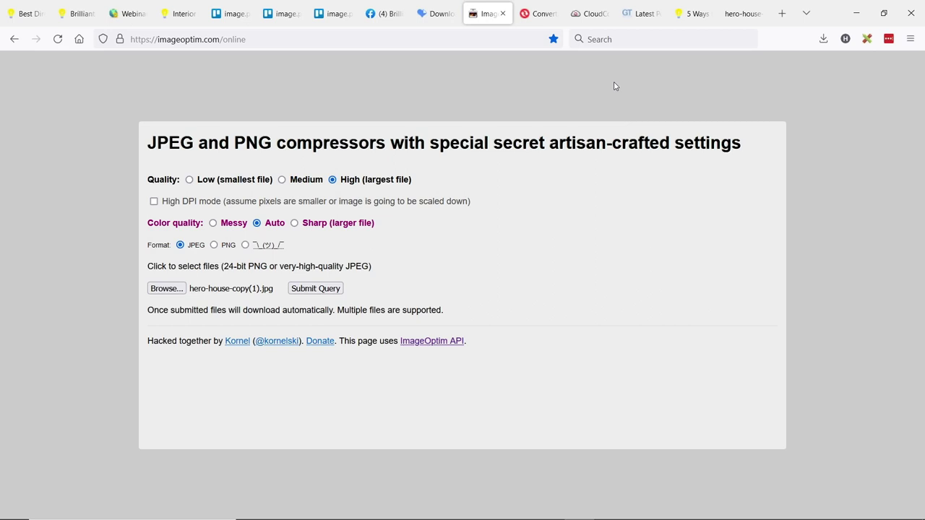
Step: Switch to the Convertio file converter and upload the compressed hero-house-copy(1)(1).jpg from the Desktop
{"action": "left_click", "coordinate": [424, 13]}
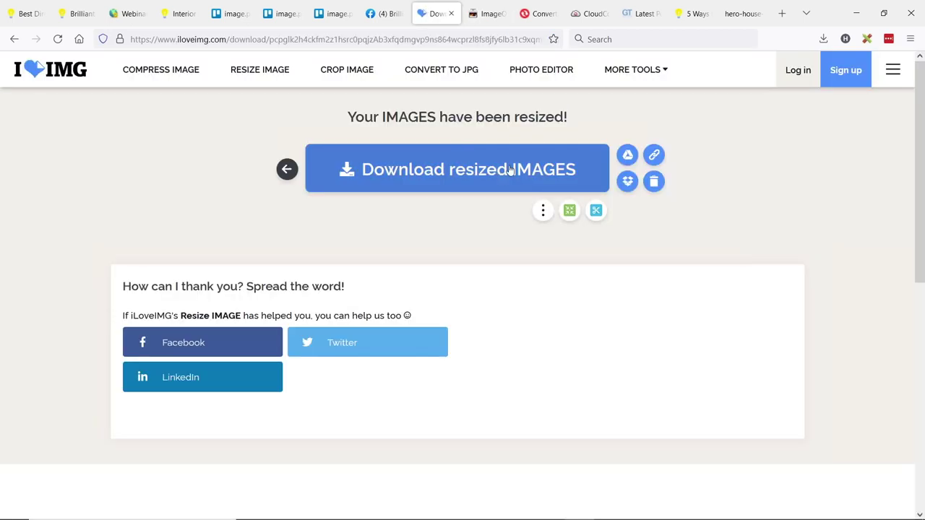
{"action": "left_click", "coordinate": [486, 13]}
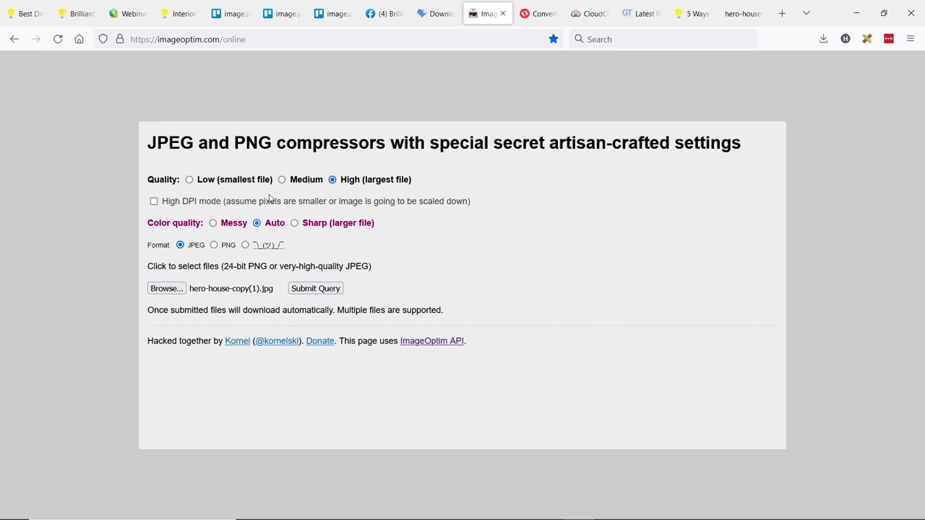
{"action": "left_click", "coordinate": [518, 20]}
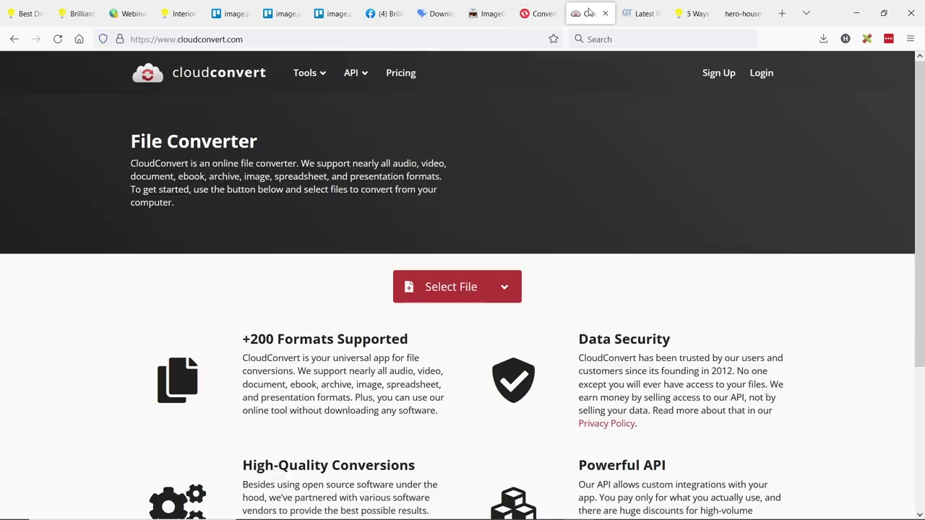
{"action": "left_click", "coordinate": [589, 13]}
{"action": "left_click", "coordinate": [536, 14]}
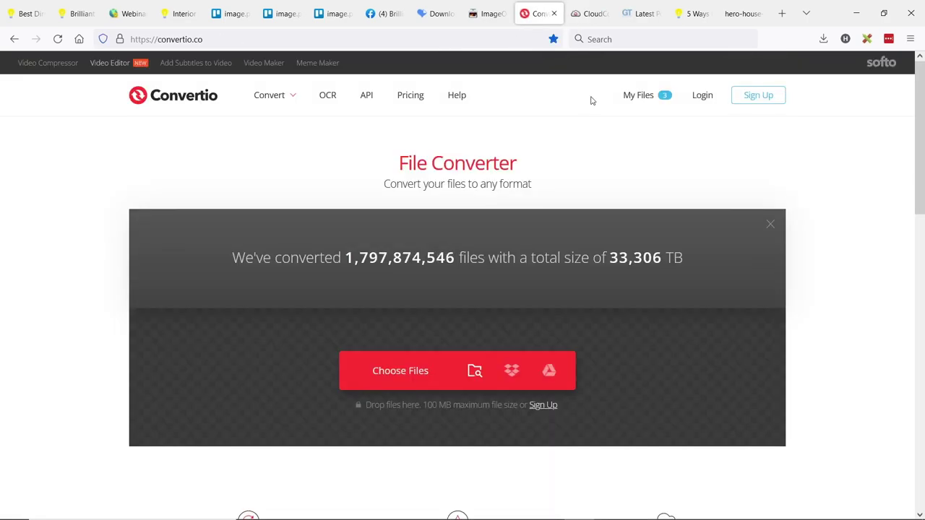
{"action": "left_click", "coordinate": [417, 375]}
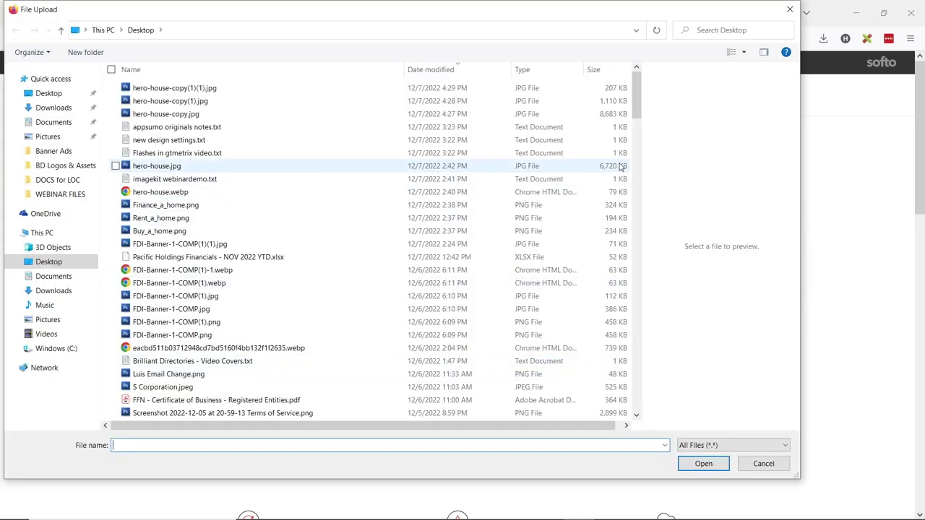
{"action": "left_click", "coordinate": [171, 89]}
{"action": "double_click", "coordinate": [171, 90]}
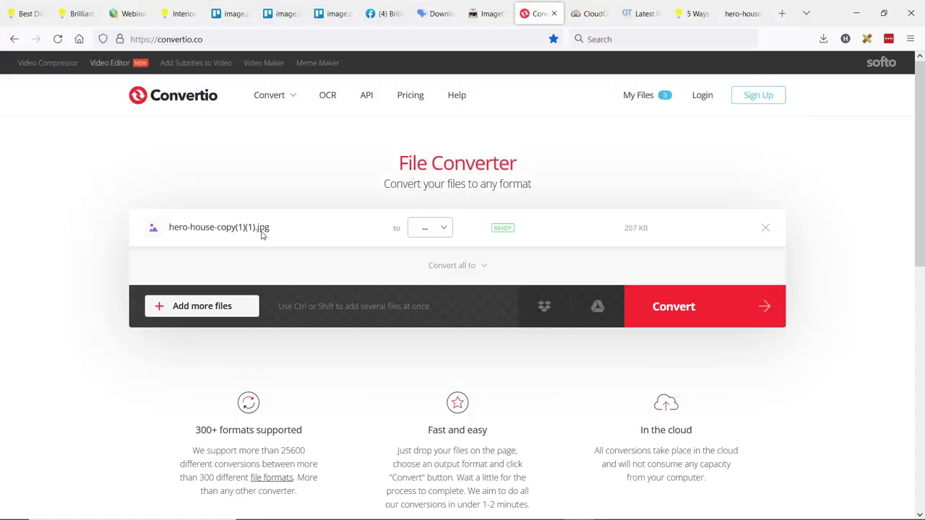
Step: Convert the uploaded hero image to WEBP format, download the converted file and view it in the browser
{"action": "left_click", "coordinate": [428, 228]}
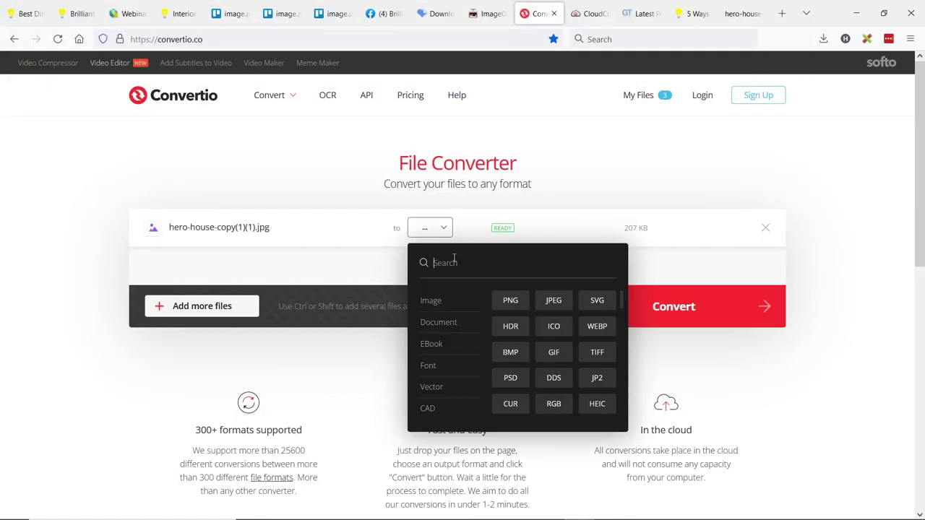
{"action": "type", "text": "webp"}
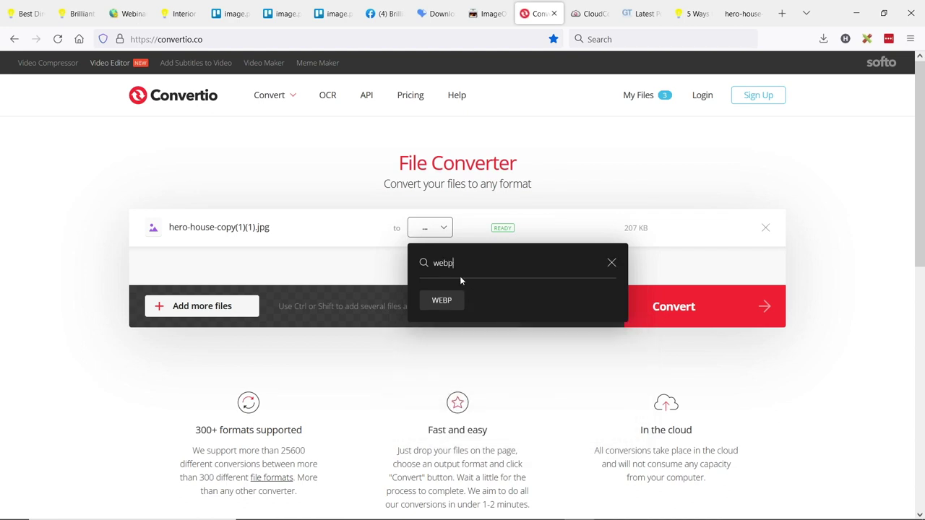
{"action": "left_click", "coordinate": [444, 304]}
{"action": "left_click", "coordinate": [701, 315]}
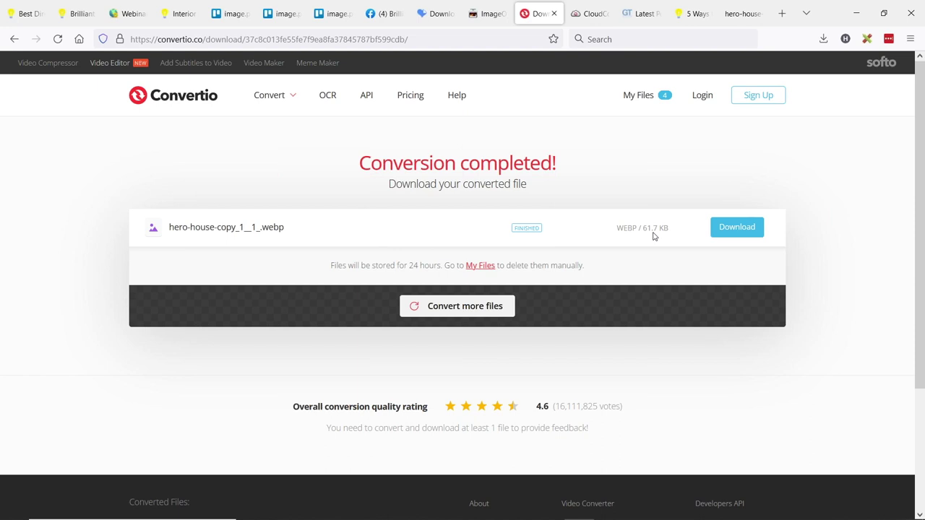
{"action": "left_click", "coordinate": [739, 236]}
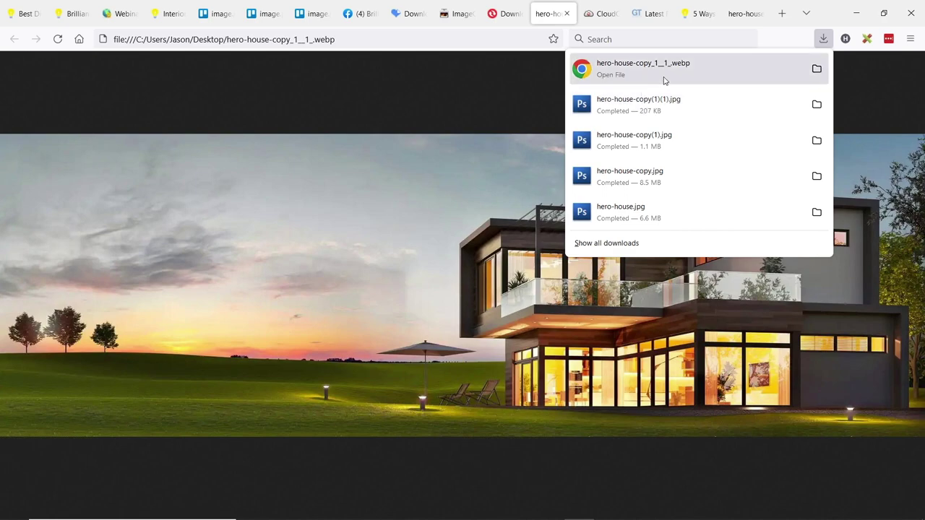
Step: Switch to the Brilliant Directories admin and open the Hero Background Image options in the homepage design settings
{"action": "left_click", "coordinate": [119, 13]}
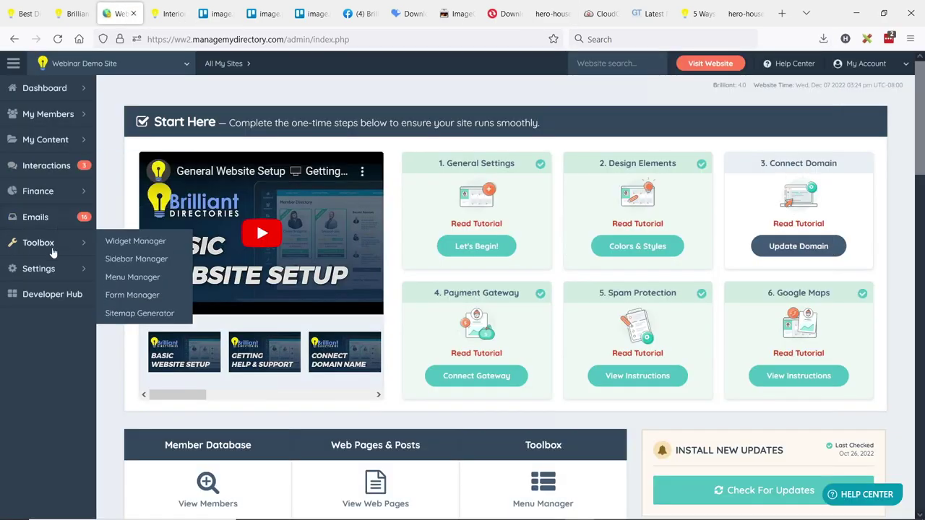
{"action": "mouse_move", "coordinate": [44, 268]}
{"action": "left_click", "coordinate": [117, 266]}
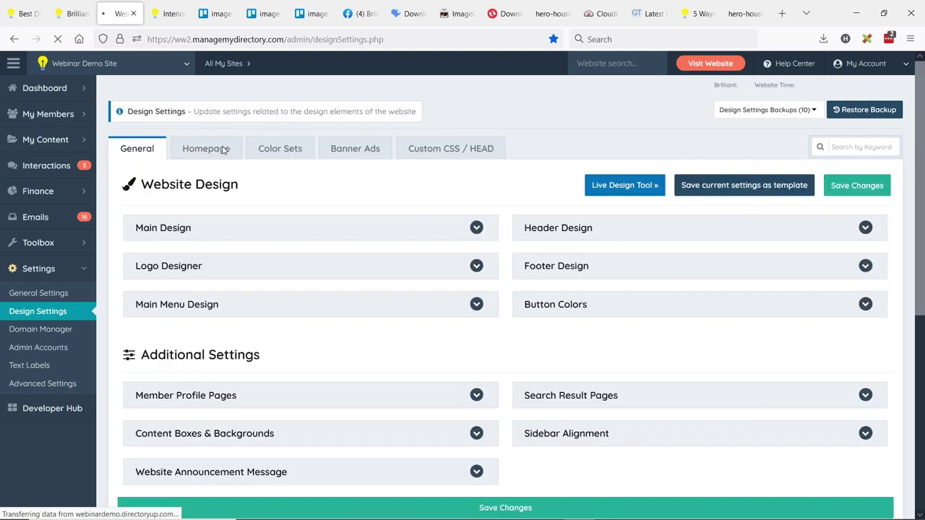
{"action": "left_click", "coordinate": [210, 149]}
{"action": "left_click", "coordinate": [245, 267]}
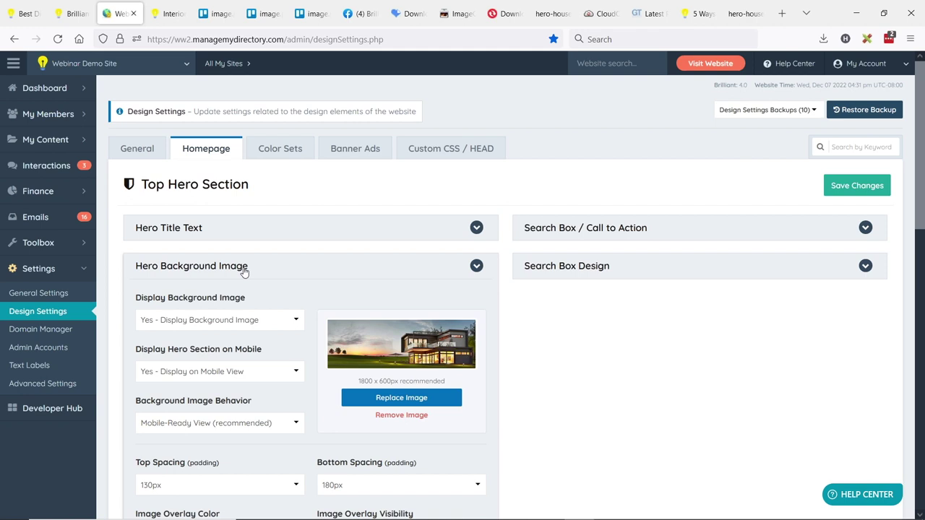
Step: Upload hero-house-copy_1__1_.webp from the Desktop to the media library while replacing the hero background image
{"action": "left_click", "coordinate": [373, 403]}
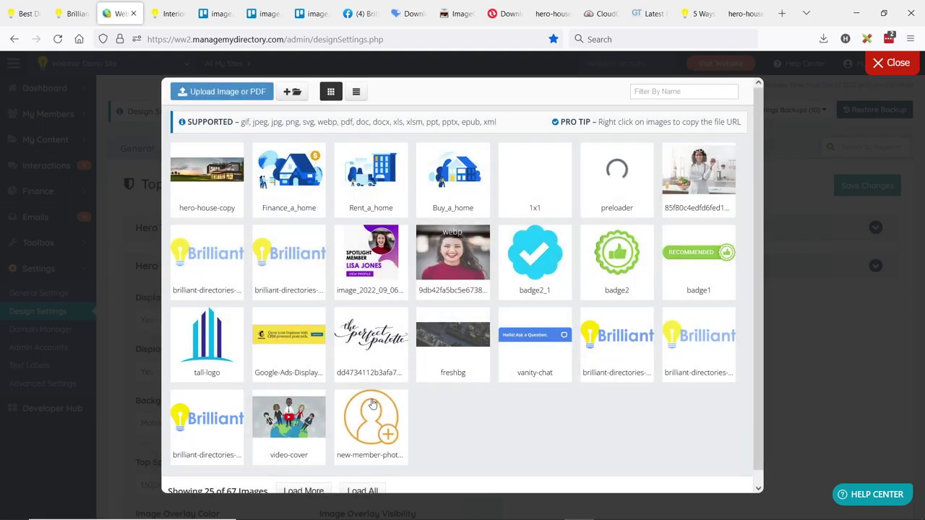
{"action": "left_click", "coordinate": [210, 92]}
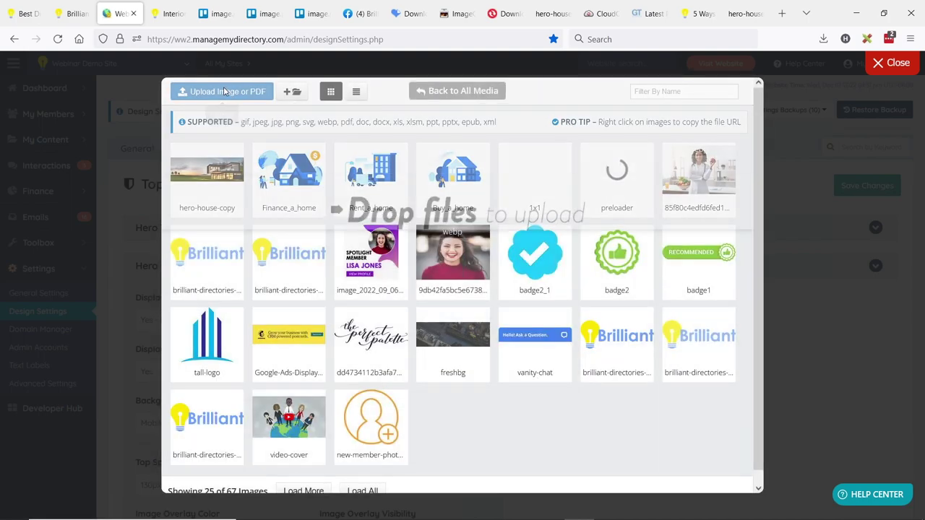
{"action": "left_click", "coordinate": [400, 161]}
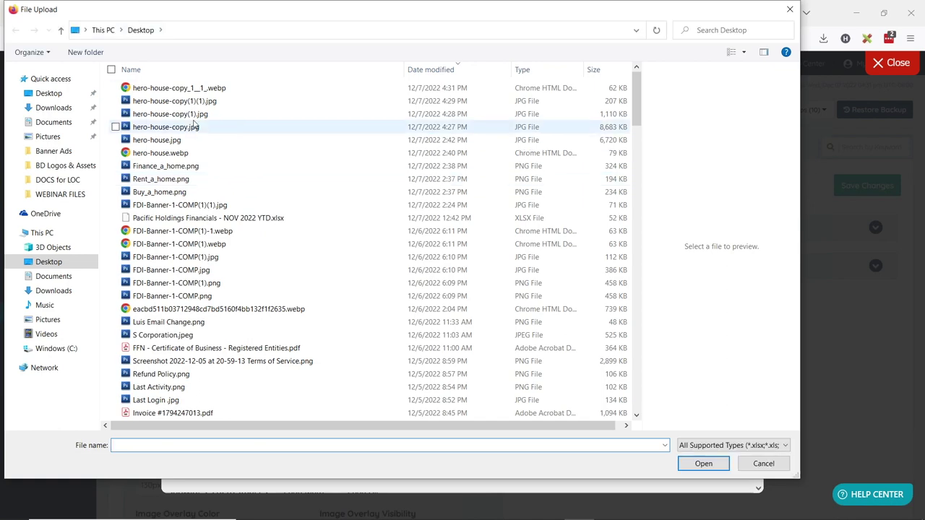
{"action": "left_click", "coordinate": [187, 88]}
{"action": "double_click", "coordinate": [186, 88]}
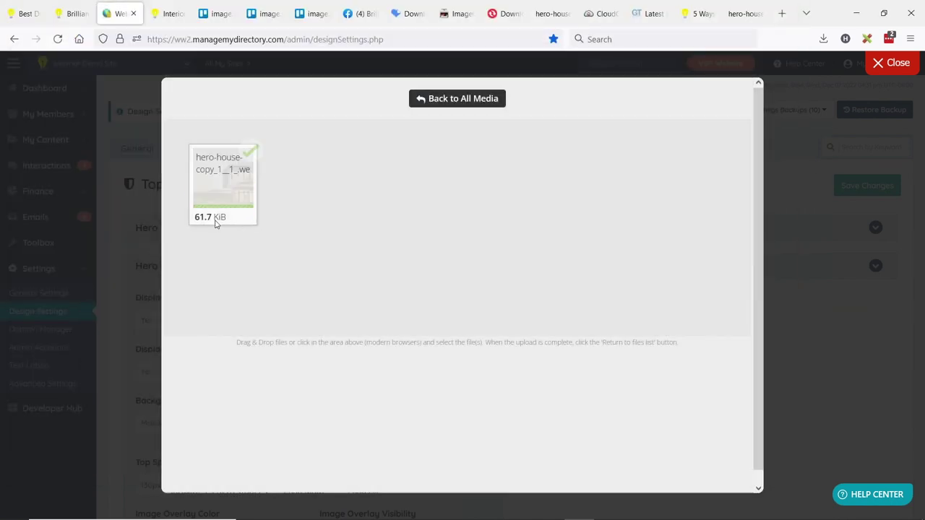
{"action": "left_click", "coordinate": [475, 99]}
Step: Choose the uploaded WEBP file as the hero background image and save the design settings
{"action": "mouse_move", "coordinate": [209, 179]}
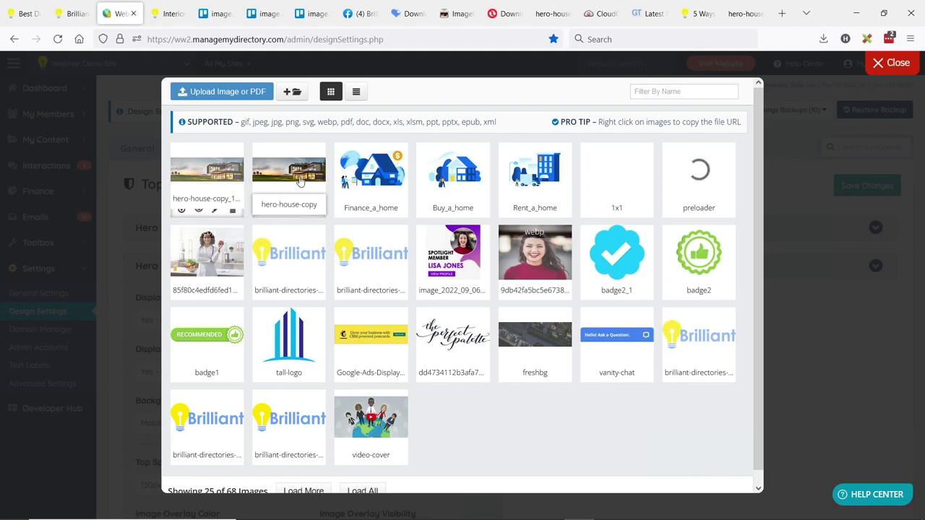
{"action": "left_click", "coordinate": [209, 179]}
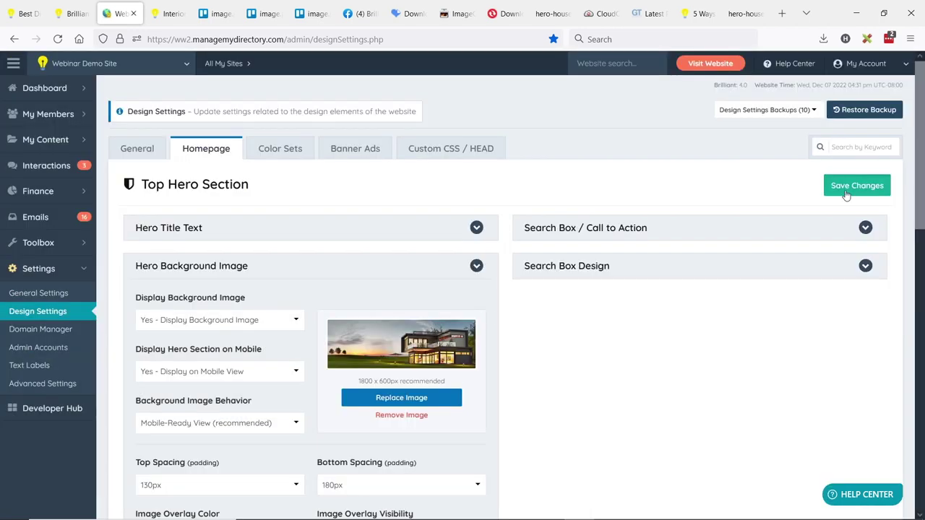
{"action": "left_click", "coordinate": [847, 190]}
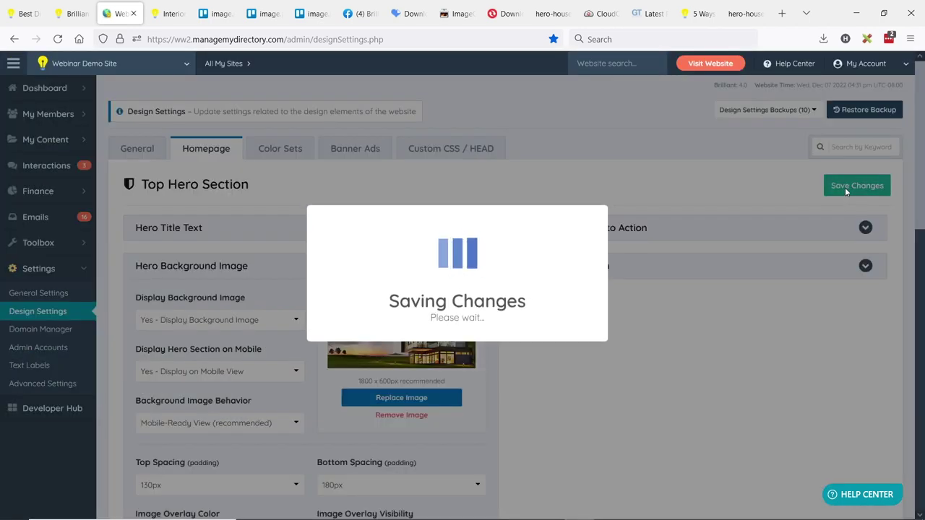
{"action": "left_click", "coordinate": [473, 332]}
Step: Duplicate the live demo homepage's browser tab and reload the copy to load the new hero image
{"action": "left_click", "coordinate": [170, 13]}
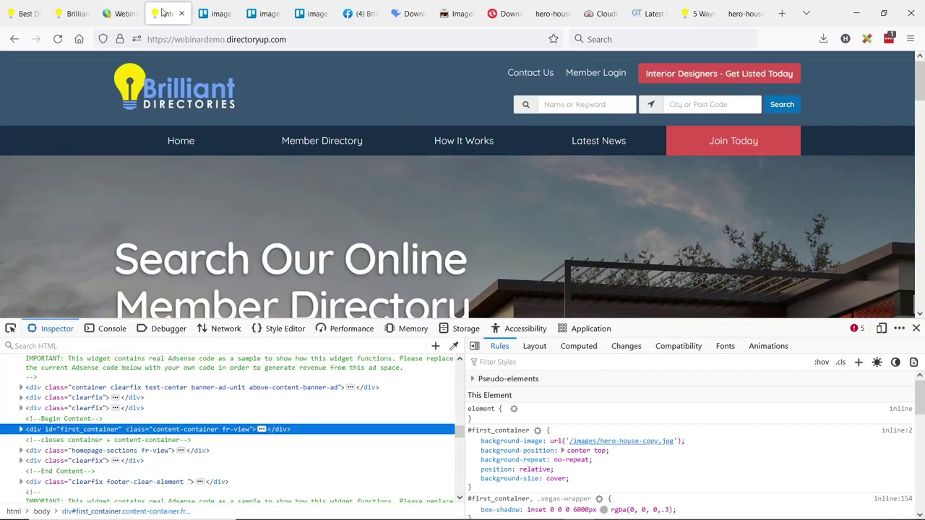
{"action": "right_click", "coordinate": [165, 13]}
{"action": "left_click", "coordinate": [191, 97]}
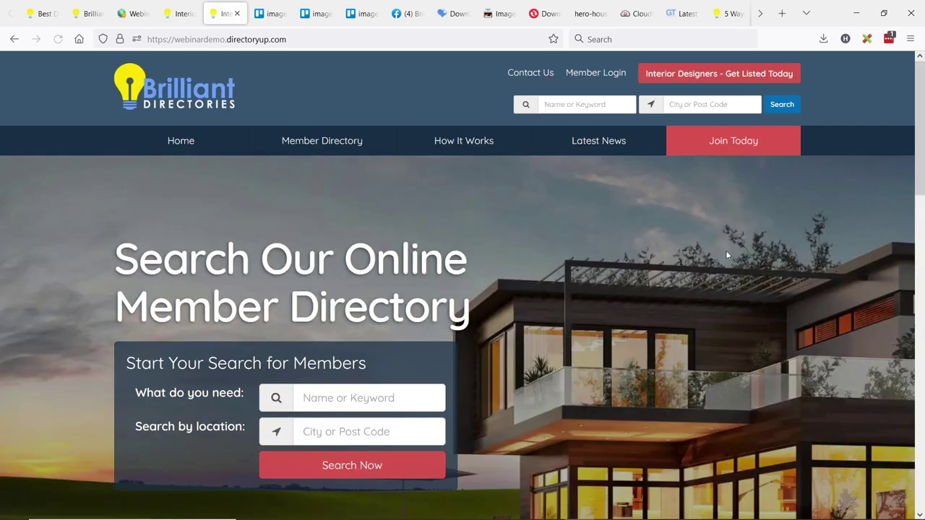
{"action": "left_click", "coordinate": [58, 39]}
Step: Compare the hero image between the original and duplicated homepage tabs, and inspect the background-image source in the duplicate
{"action": "left_click", "coordinate": [175, 17]}
{"action": "left_click", "coordinate": [916, 326]}
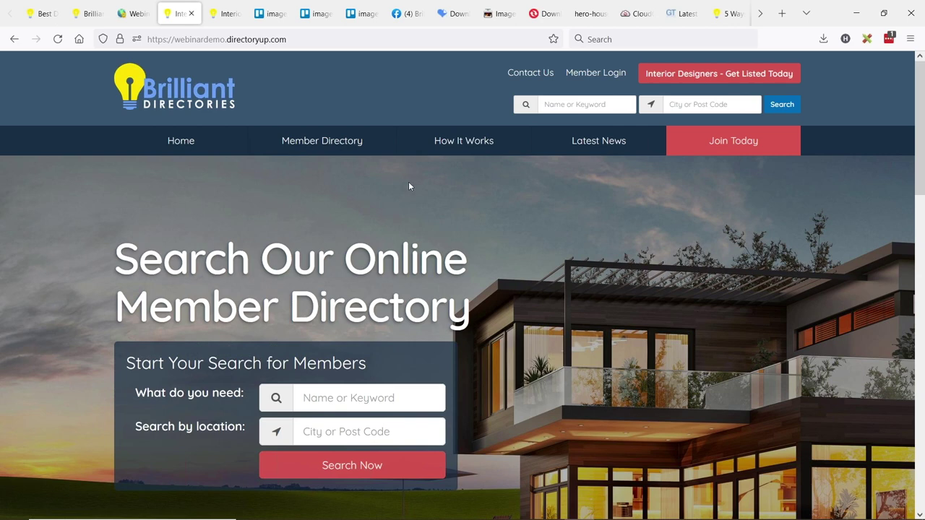
{"action": "left_click", "coordinate": [227, 13]}
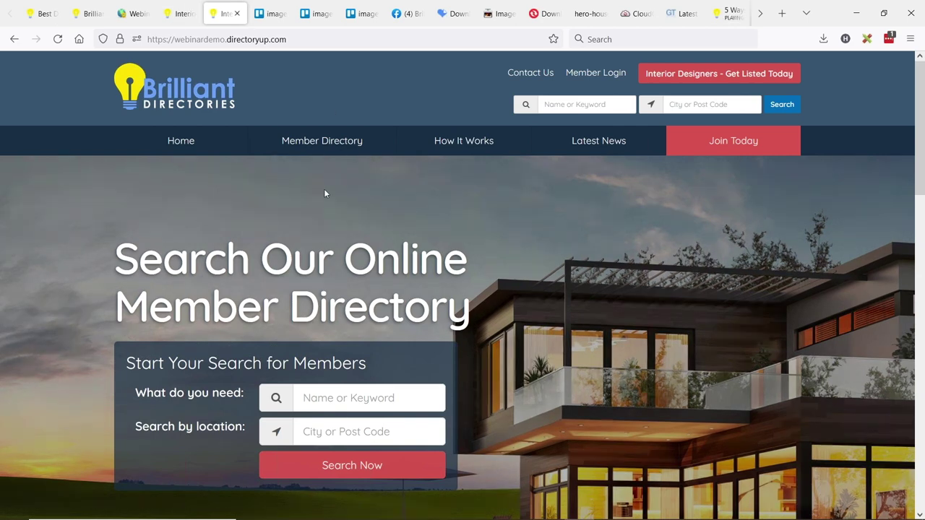
{"action": "right_click", "coordinate": [15, 171]}
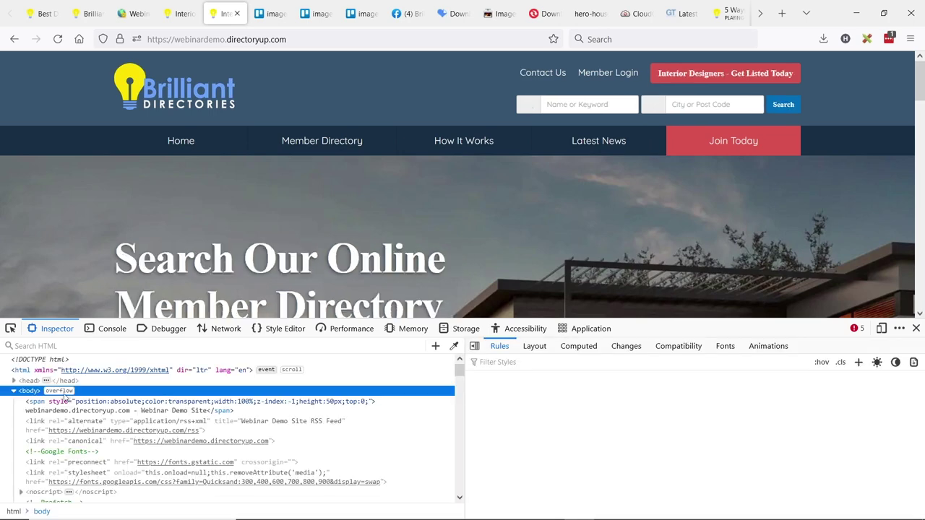
{"action": "mouse_move", "coordinate": [688, 447]}
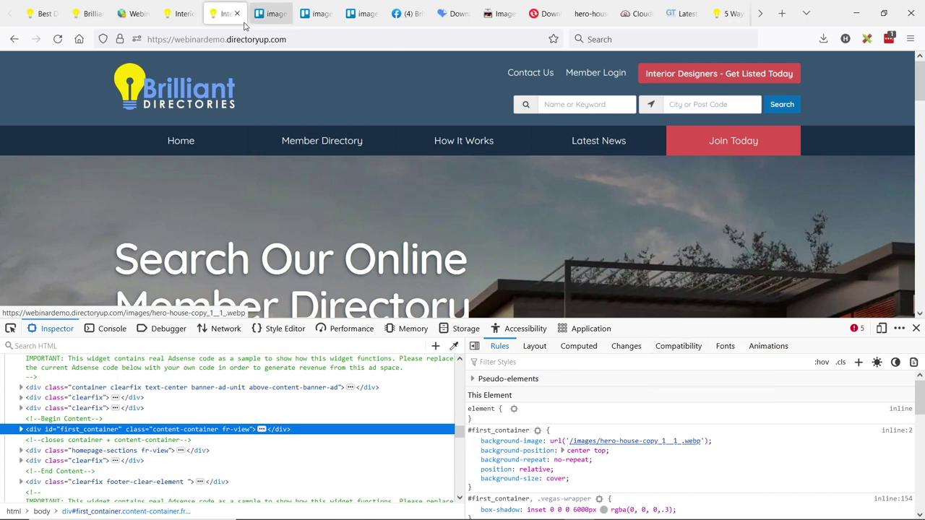
Step: Inspect the hero's background-image source on the original homepage tab and compare the hero between both homepage tabs
{"action": "left_click", "coordinate": [181, 13]}
{"action": "right_click", "coordinate": [18, 182]}
{"action": "left_click", "coordinate": [59, 409]}
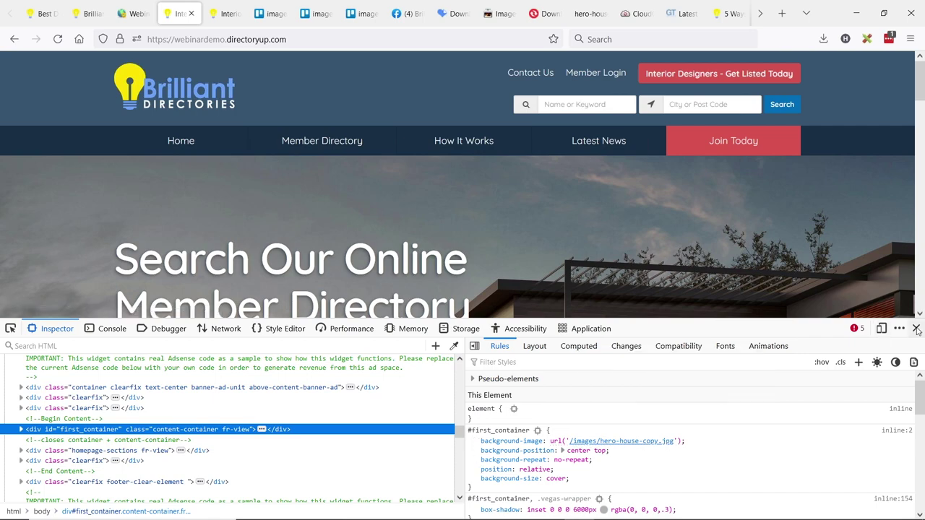
{"action": "key", "text": "ctrl+Tab"}
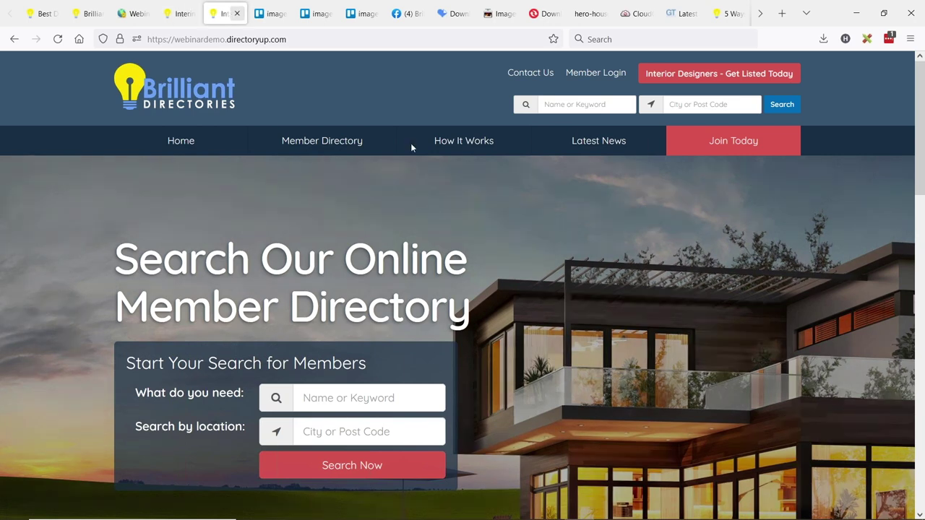
{"action": "key", "text": "ctrl+shift+Tab"}
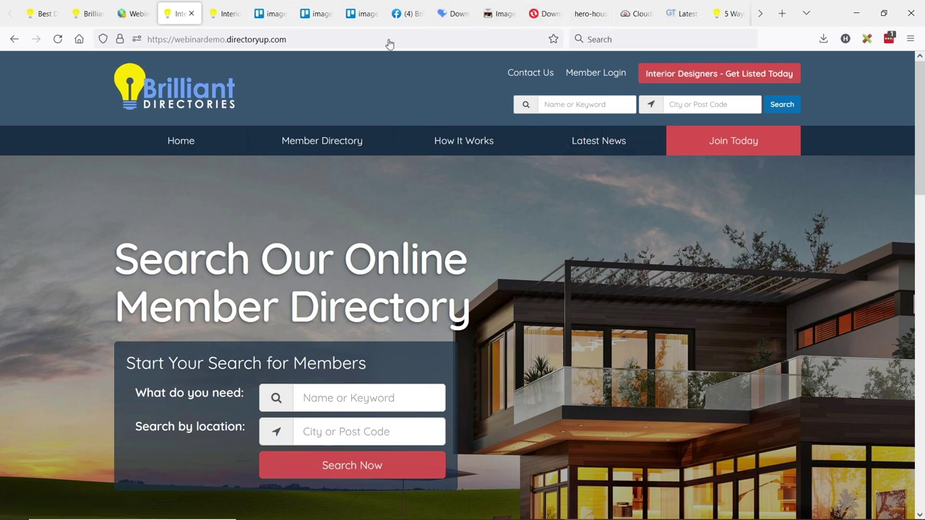
Step: Review the existing GTmetrix report and the optimized homepage, and re-test the demo site's performance in GTmetrix
{"action": "left_click", "coordinate": [682, 13]}
{"action": "scroll", "coordinate": [482, 277], "scroll_direction": "up", "scroll_amount": 10}
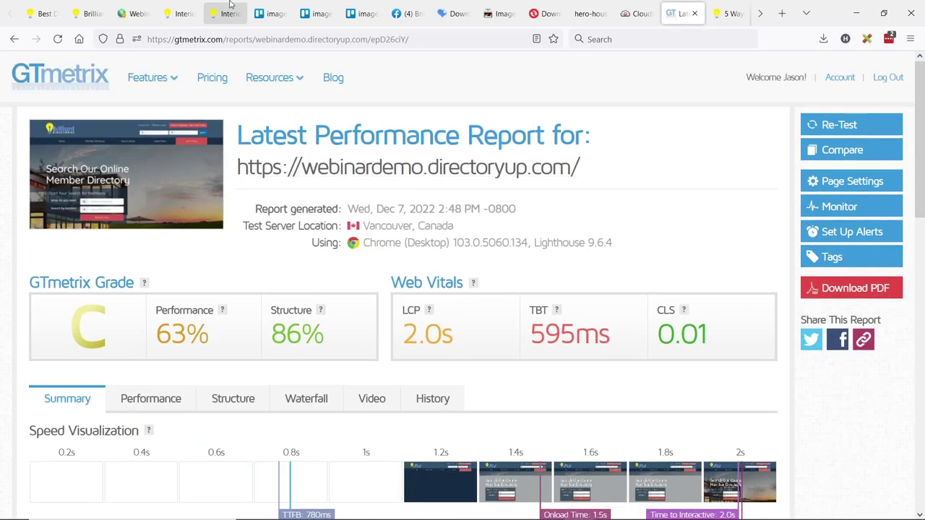
{"action": "left_click", "coordinate": [224, 13]}
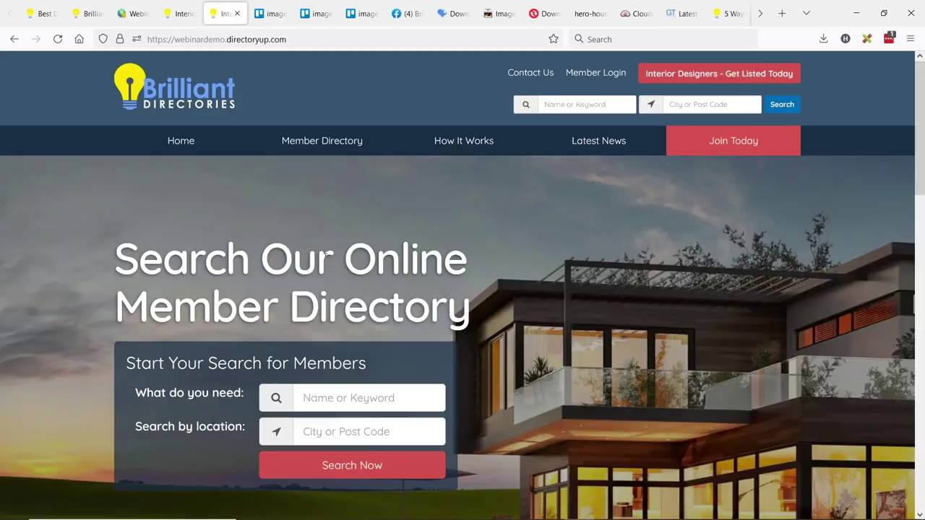
{"action": "scroll", "coordinate": [369, 247], "scroll_direction": "down", "scroll_amount": 3}
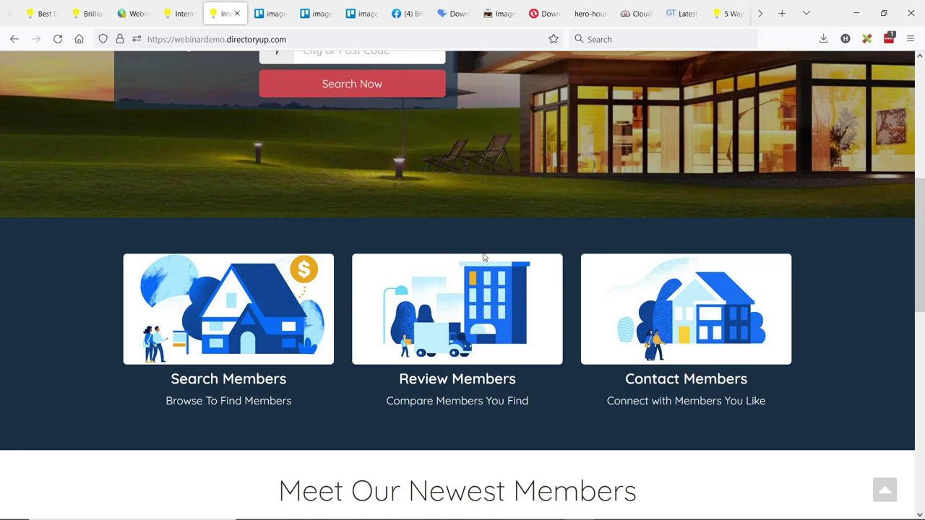
{"action": "scroll", "coordinate": [422, 244], "scroll_direction": "up", "scroll_amount": 3}
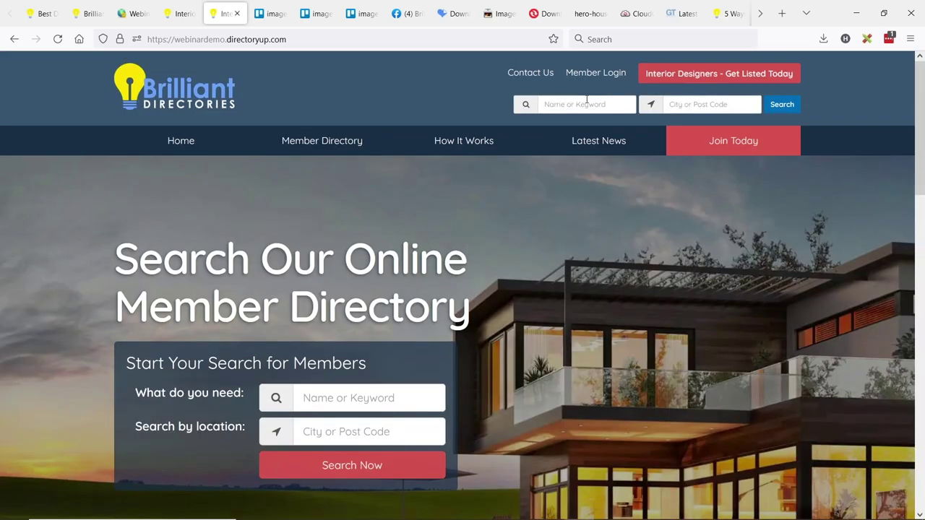
{"action": "left_click", "coordinate": [686, 13]}
{"action": "left_click", "coordinate": [870, 129]}
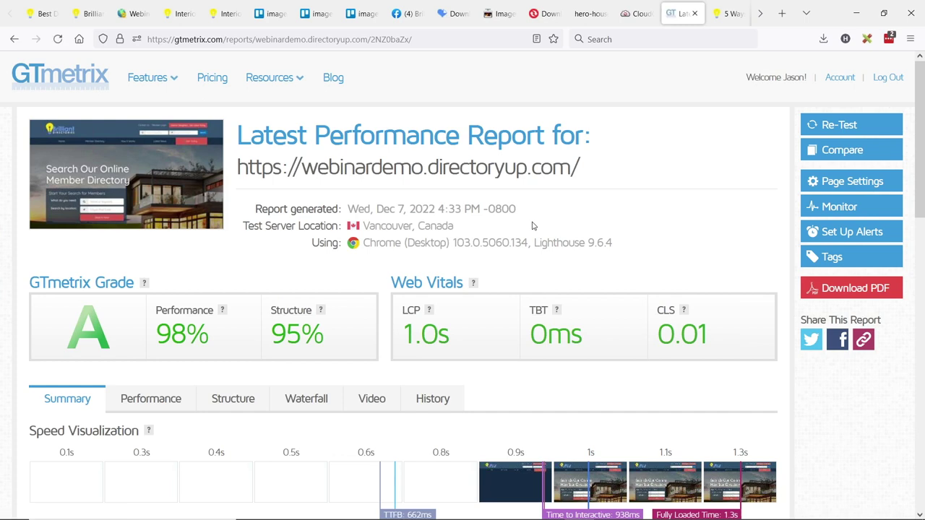
Step: Return to the archived pre-optimization GTmetrix report and compare its scores, load time and page size with the latest report's
{"action": "left_click", "coordinate": [14, 39]}
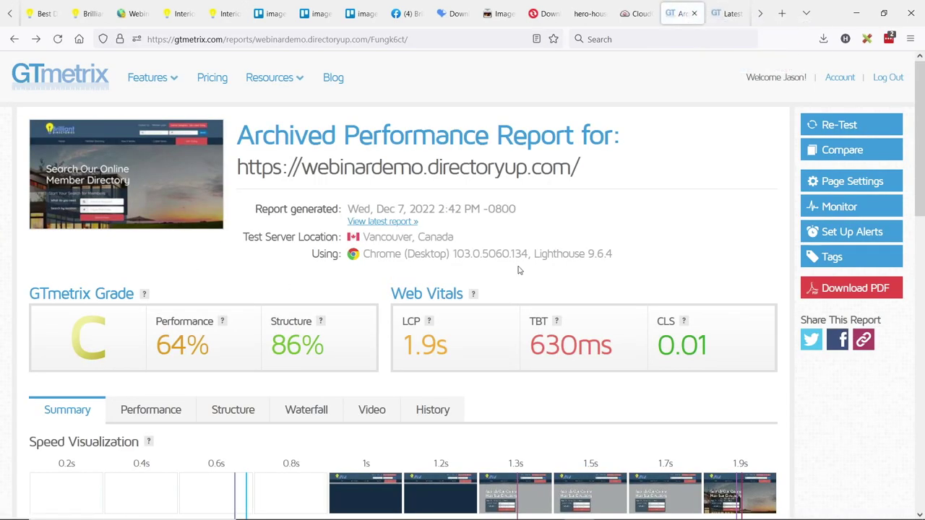
{"action": "left_click", "coordinate": [726, 13]}
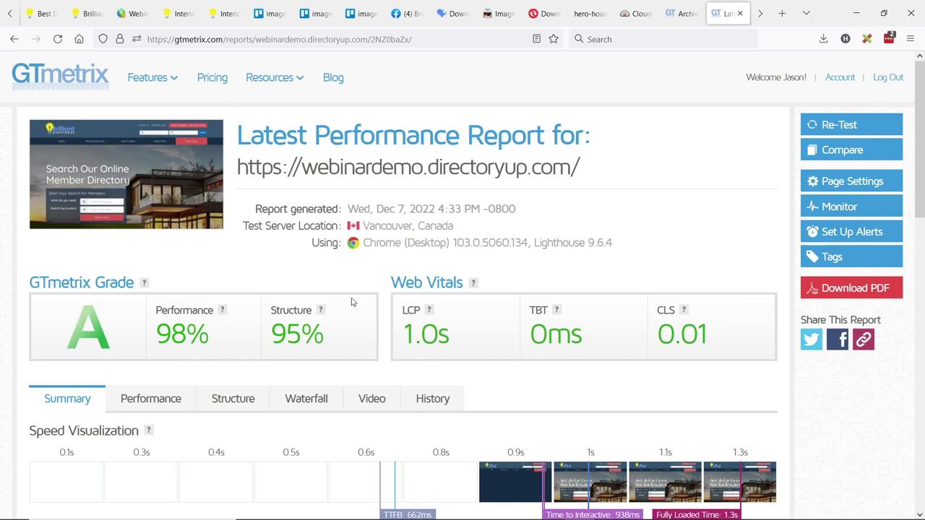
{"action": "scroll", "coordinate": [352, 302], "scroll_direction": "down", "scroll_amount": 10}
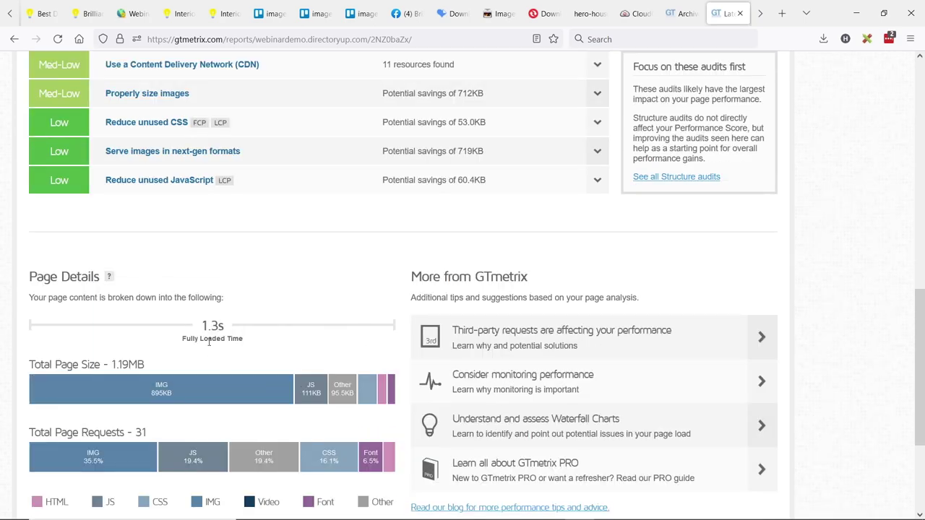
{"action": "scroll", "coordinate": [2, 332], "scroll_direction": "down", "scroll_amount": 1}
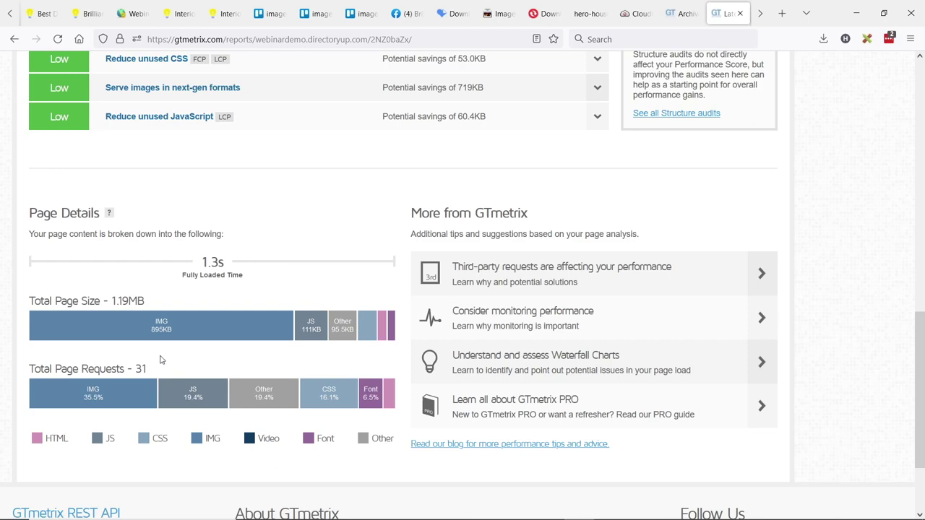
{"action": "left_click", "coordinate": [688, 20]}
{"action": "scroll", "coordinate": [356, 245], "scroll_direction": "down", "scroll_amount": 8}
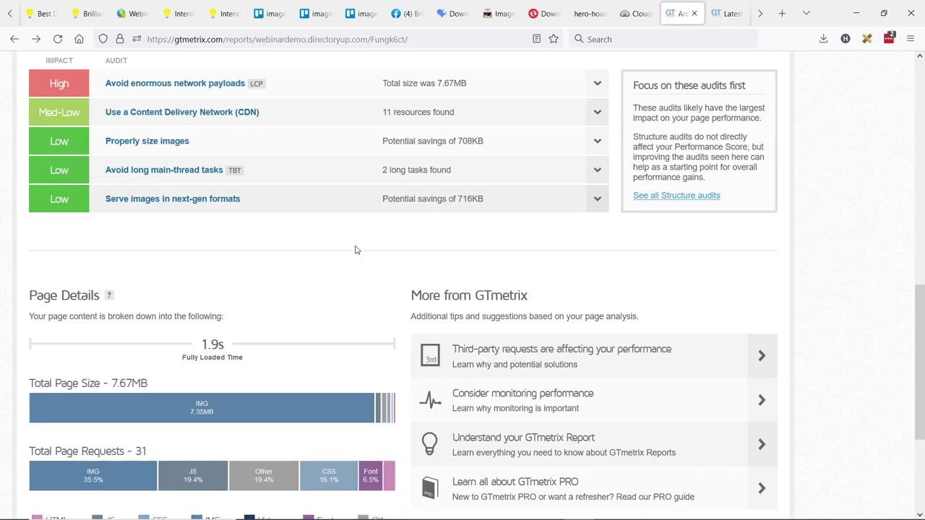
{"action": "scroll", "coordinate": [355, 250], "scroll_direction": "down", "scroll_amount": 1}
{"action": "mouse_move", "coordinate": [199, 354]}
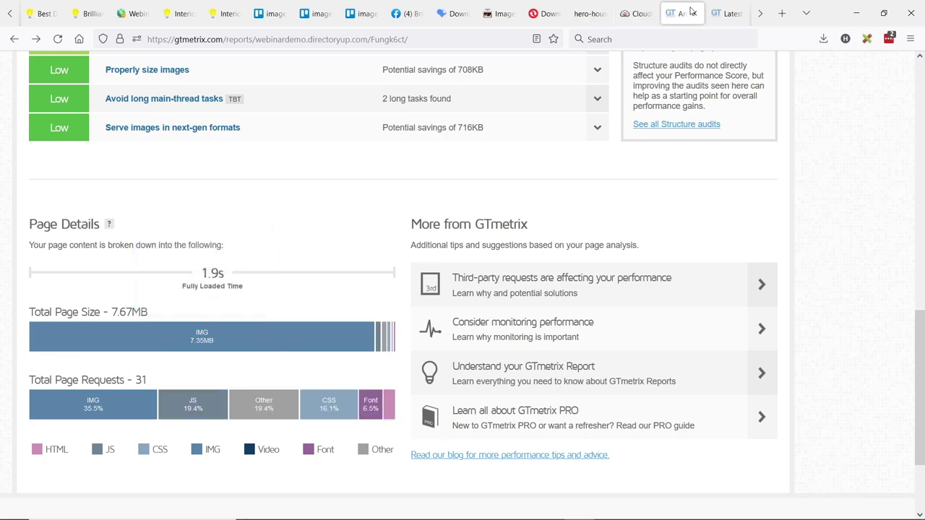
{"action": "key", "text": "ctrl+Tab"}
{"action": "scroll", "coordinate": [316, 295], "scroll_direction": "up", "scroll_amount": 15}
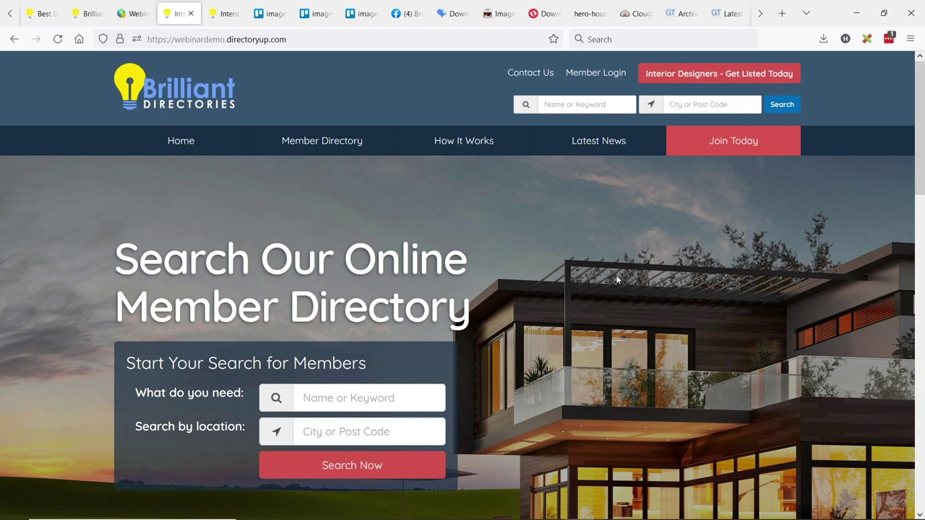
Step: Open the demo site's Media Manager and show the files in list view to check image types, sizes and dimensions
{"action": "left_click", "coordinate": [132, 13]}
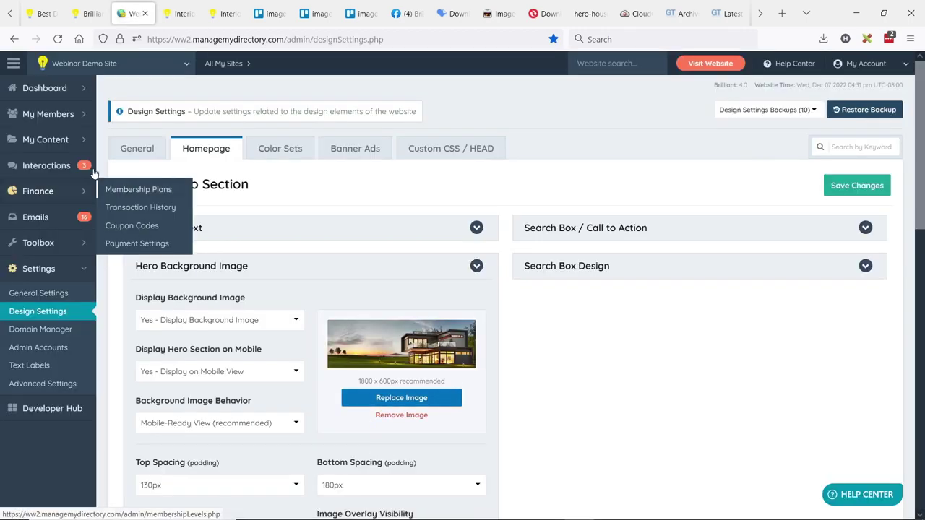
{"action": "mouse_move", "coordinate": [132, 172]}
{"action": "left_click", "coordinate": [130, 211]}
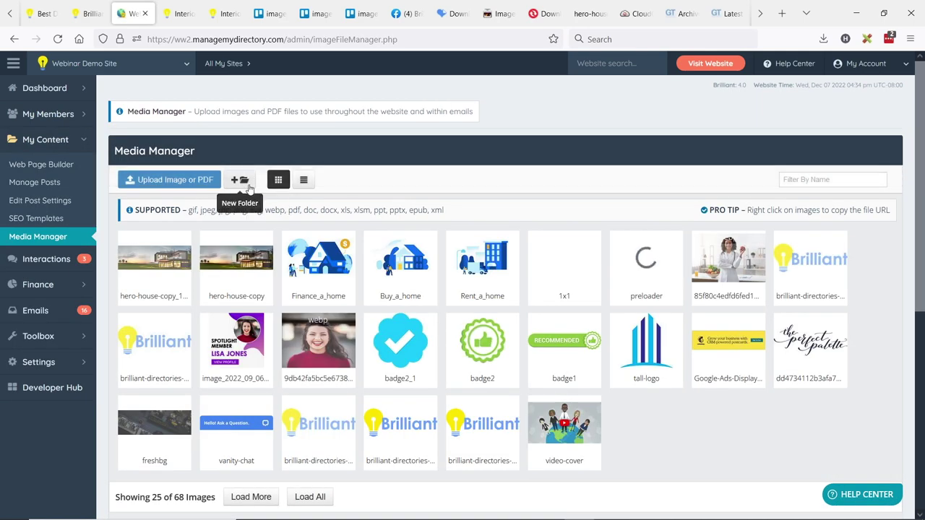
{"action": "left_click", "coordinate": [306, 182]}
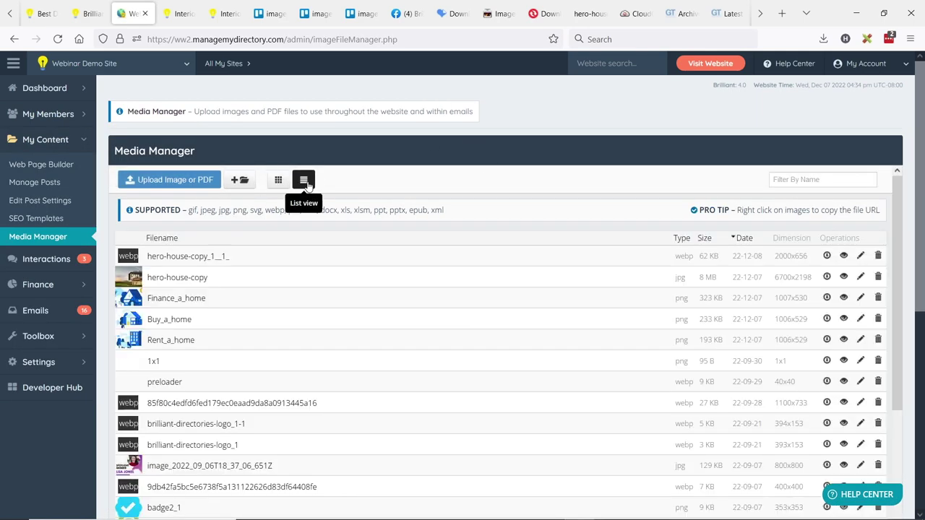
{"action": "left_click", "coordinate": [279, 181]}
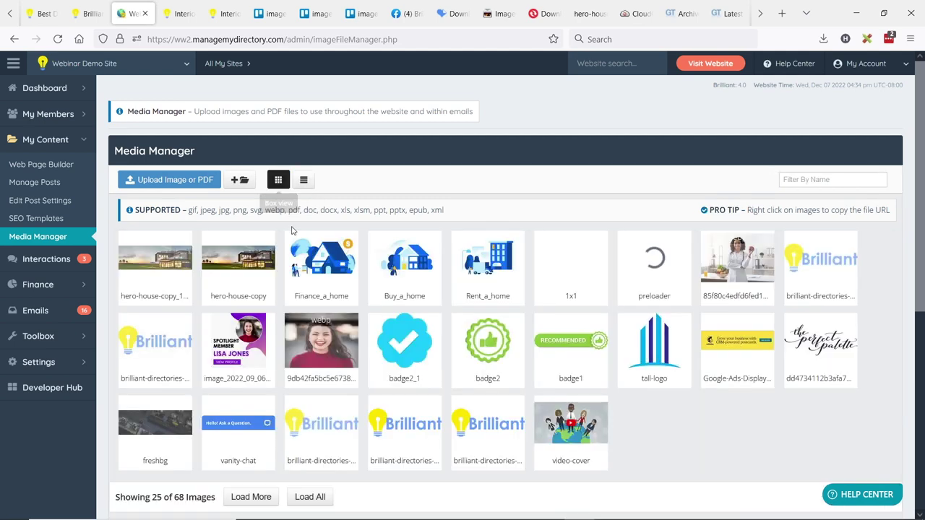
{"action": "left_click", "coordinate": [305, 181]}
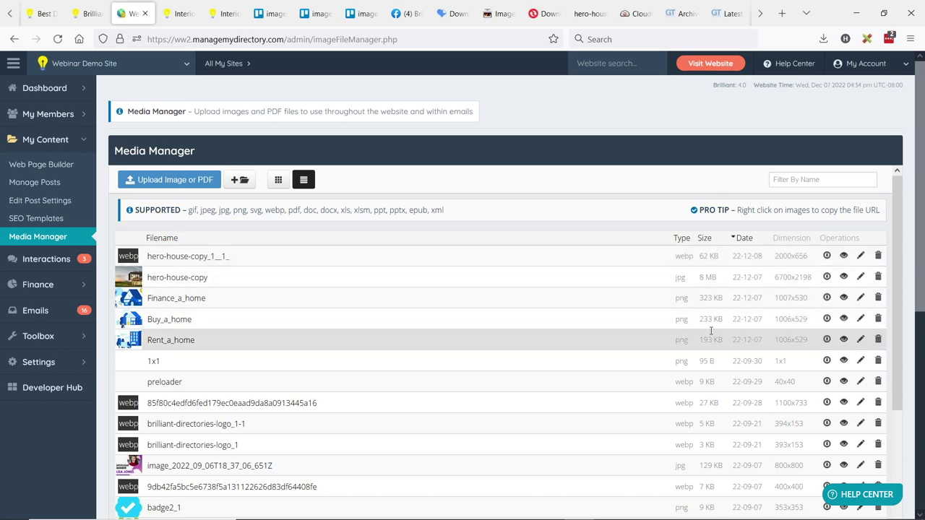
Step: Switch to the Google Slides presentation and go back to the Best Practices for Web Images slide
{"action": "key", "text": "alt+Tab"}
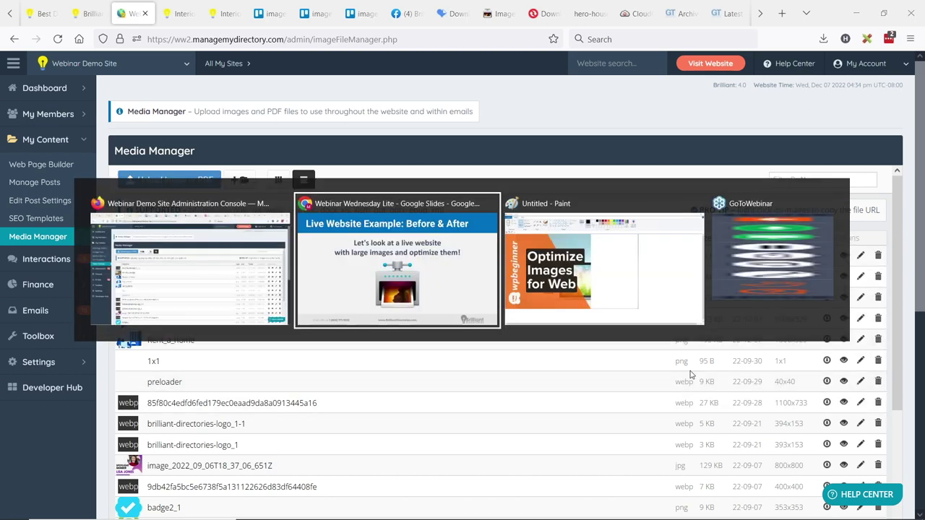
{"action": "key", "text": "Left"}
{"action": "key", "text": "Left"}
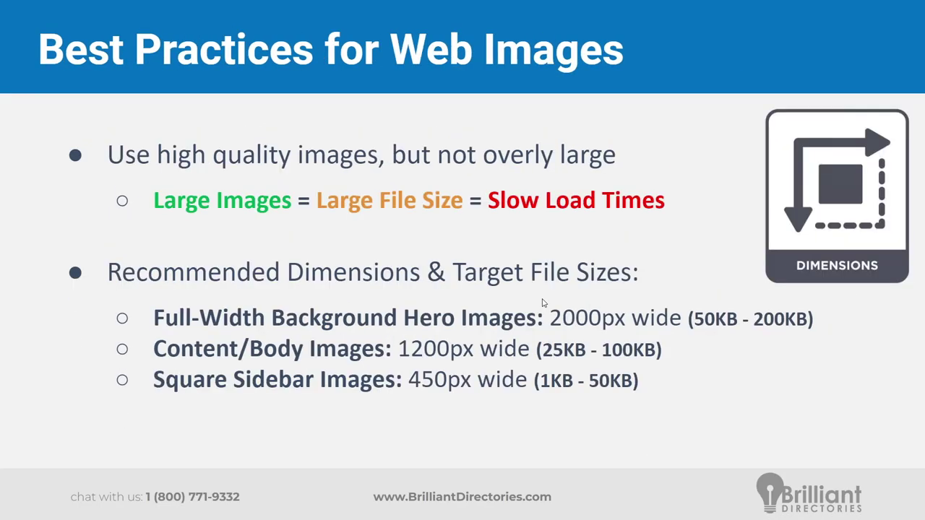